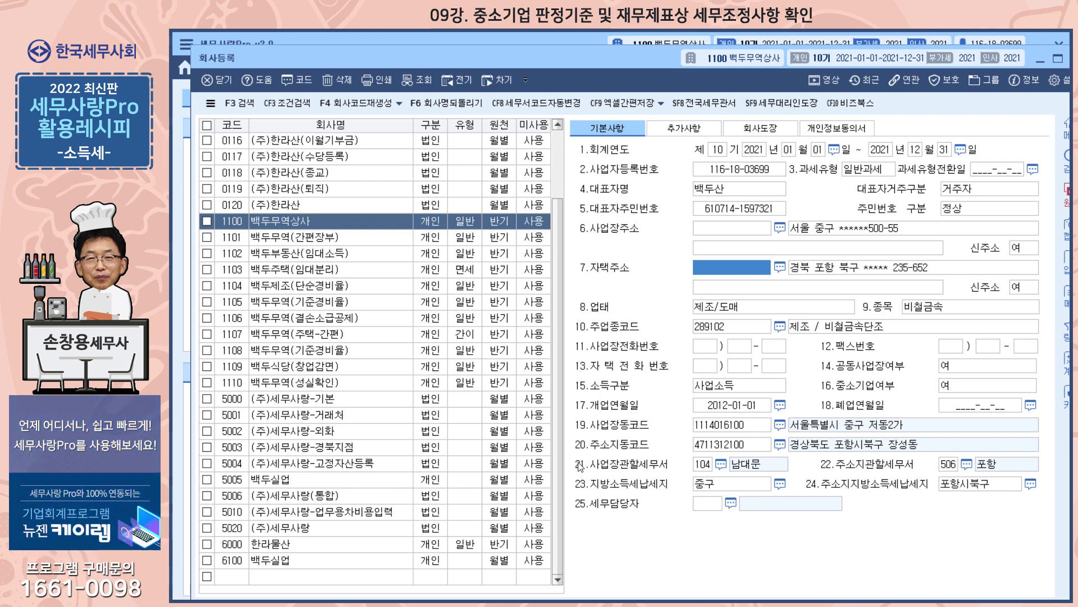
Review the residence district code (주소지동코드), main business code (주업종코드) and joint business option (공동사업장여부) of company 1100.
{"action": "left_click", "coordinate": [734, 448]}
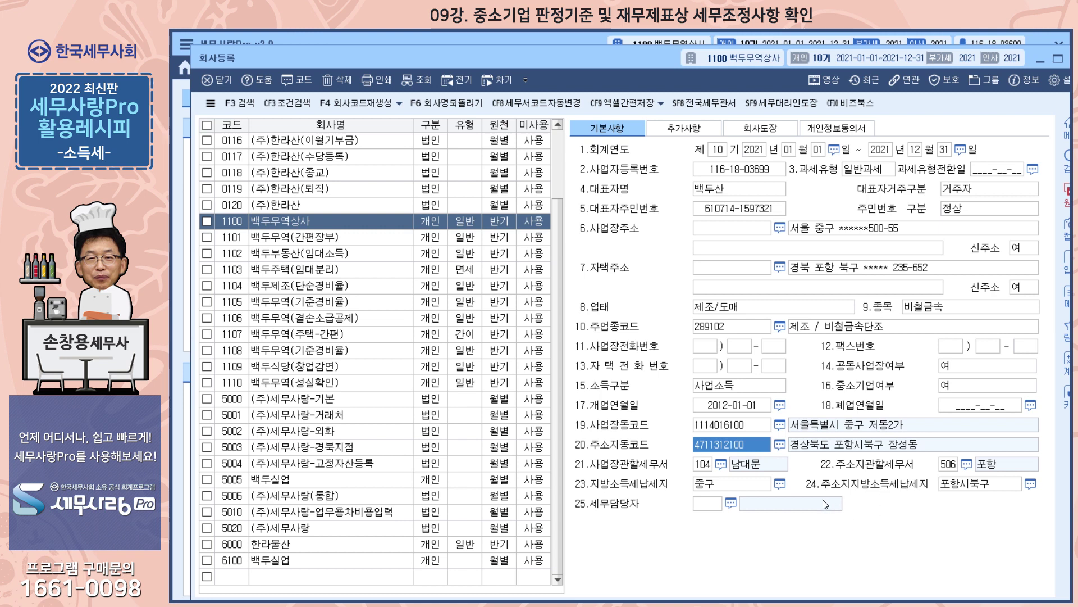
{"action": "left_click", "coordinate": [723, 333]}
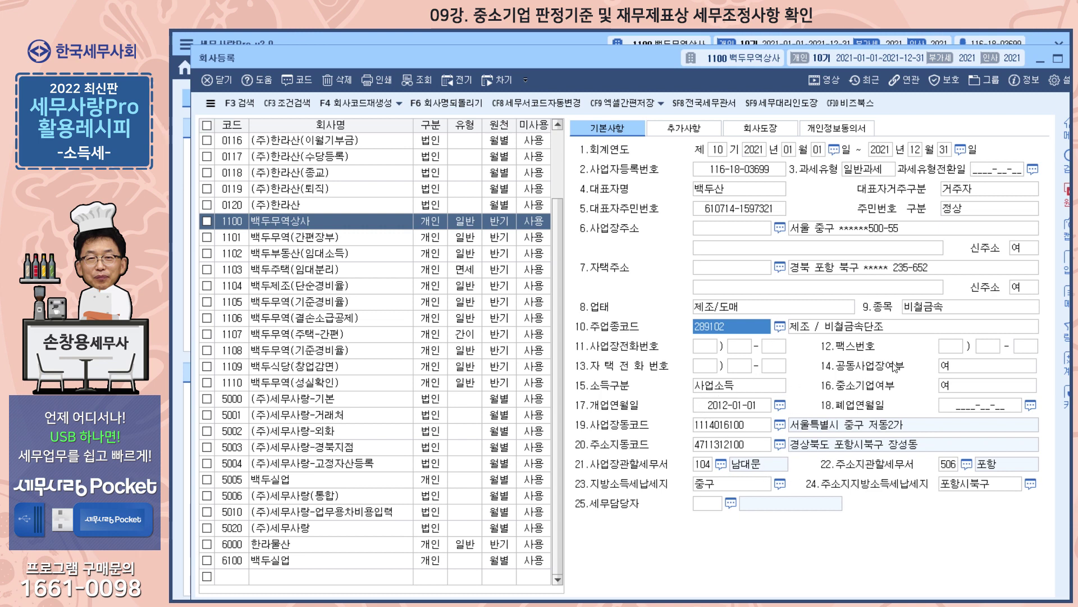
{"action": "left_click", "coordinate": [973, 367]}
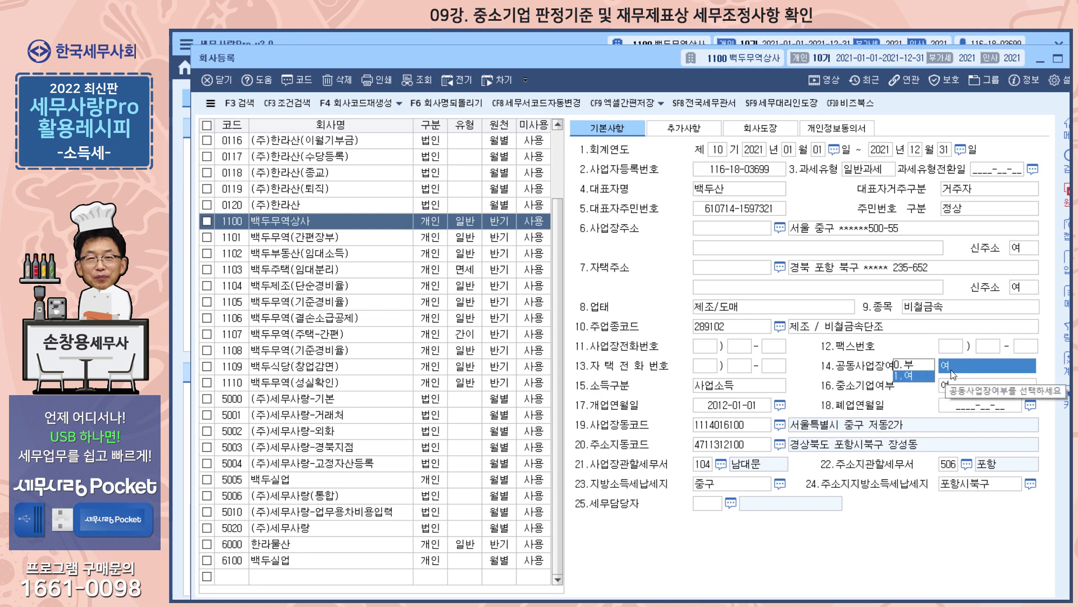
Move the company registration aside, check the partners' income distribution statement (공동사업자소득분배명세서) under 개인조정, and close the statement.
{"action": "left_click_drag", "start_coordinate": [638, 61], "coordinate": [638, 103]}
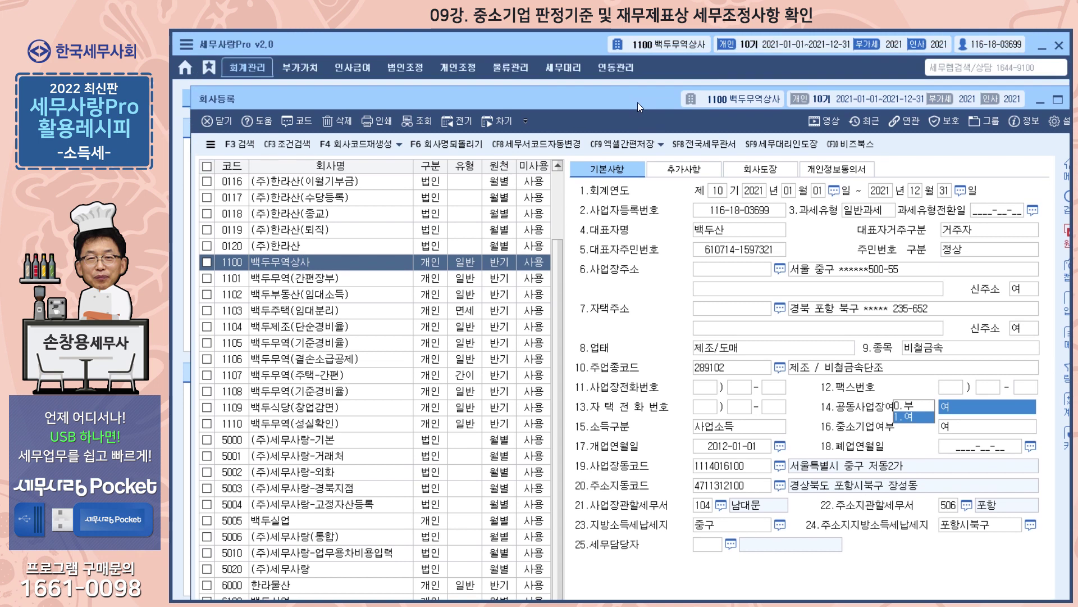
{"action": "mouse_move", "coordinate": [562, 54]}
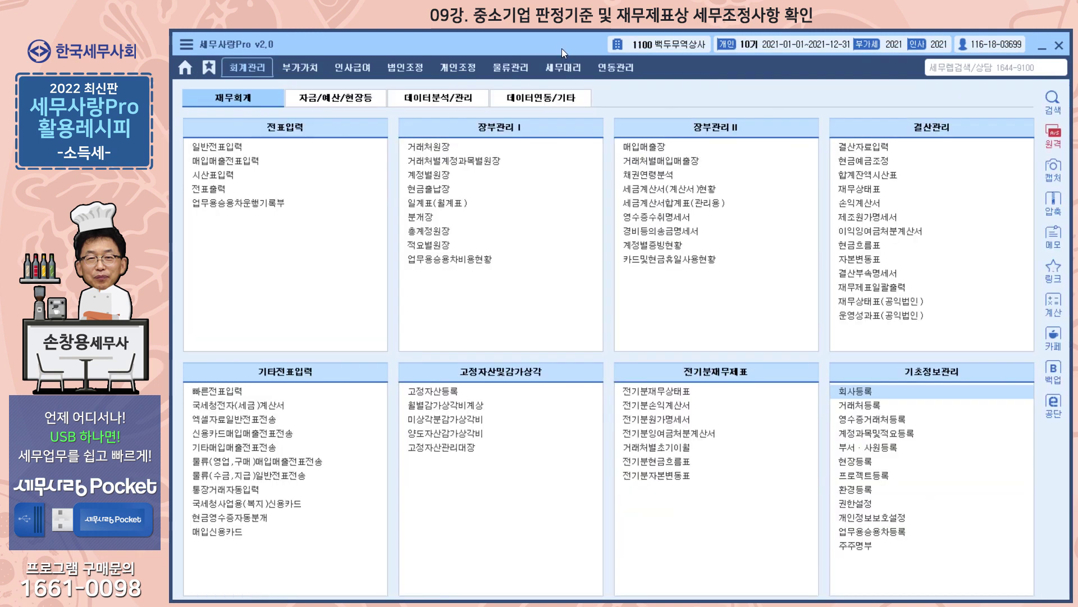
{"action": "left_click", "coordinate": [471, 72]}
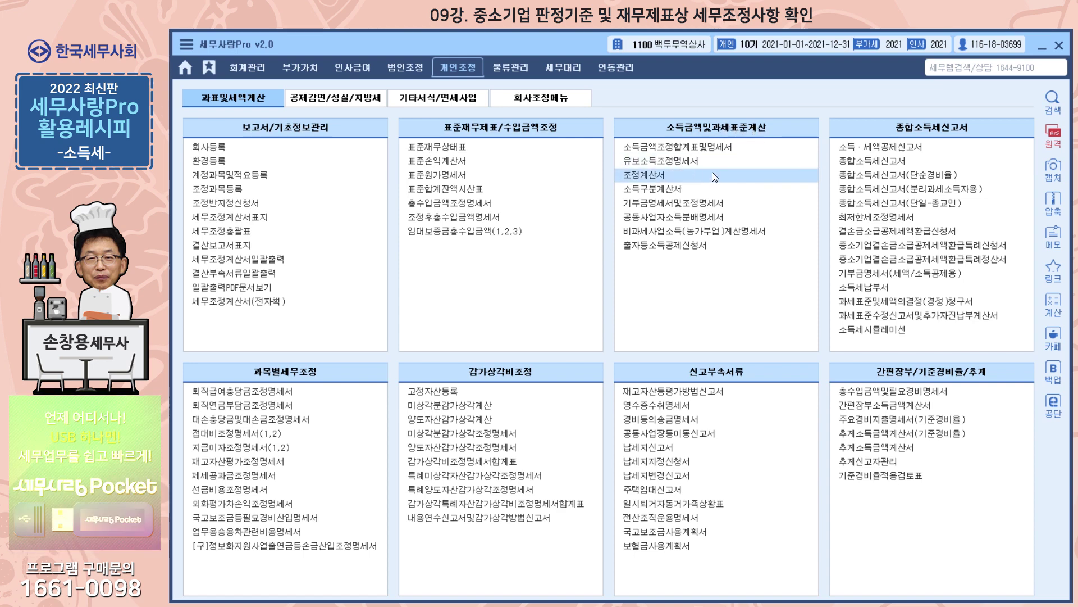
{"action": "left_click", "coordinate": [696, 219]}
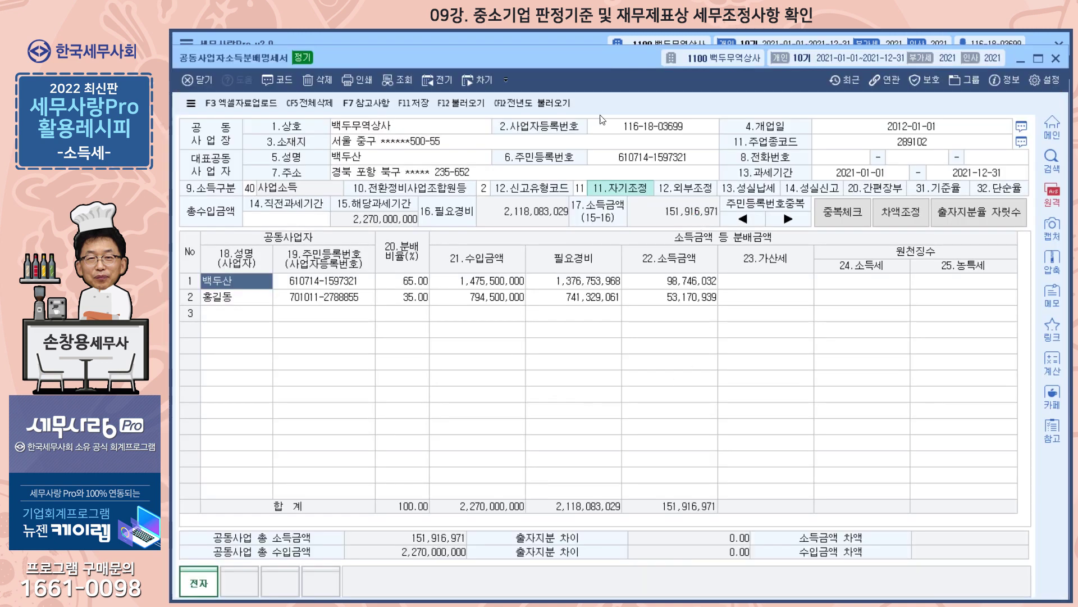
{"action": "left_click", "coordinate": [1056, 59]}
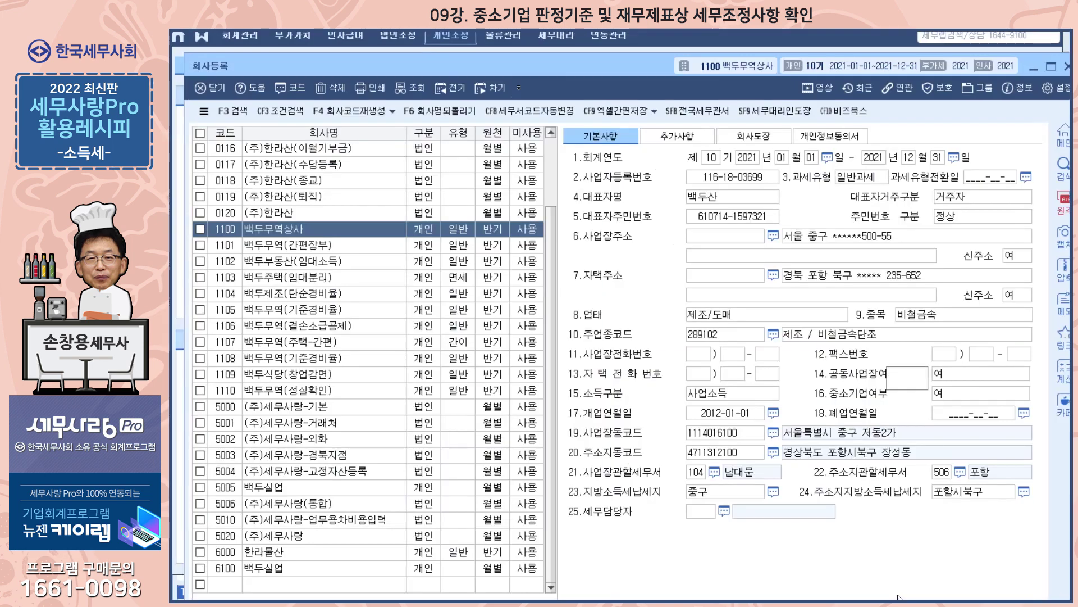
Review the choices for 공동사업장여부, 소득구분 and 중소기업여부 in the company registration, and close it.
{"action": "left_click", "coordinate": [968, 375]}
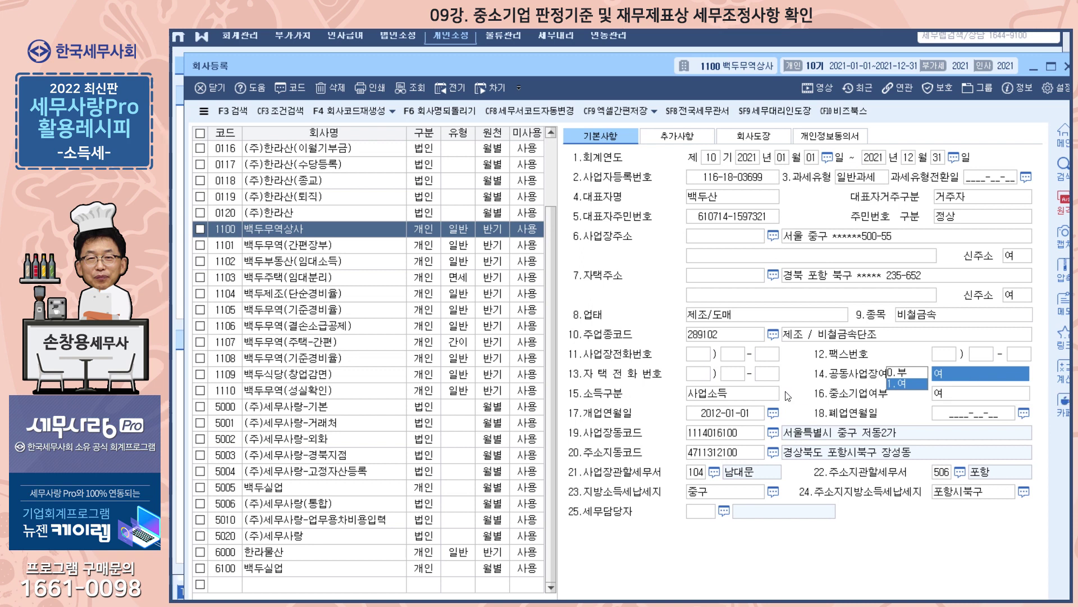
{"action": "left_click", "coordinate": [763, 395]}
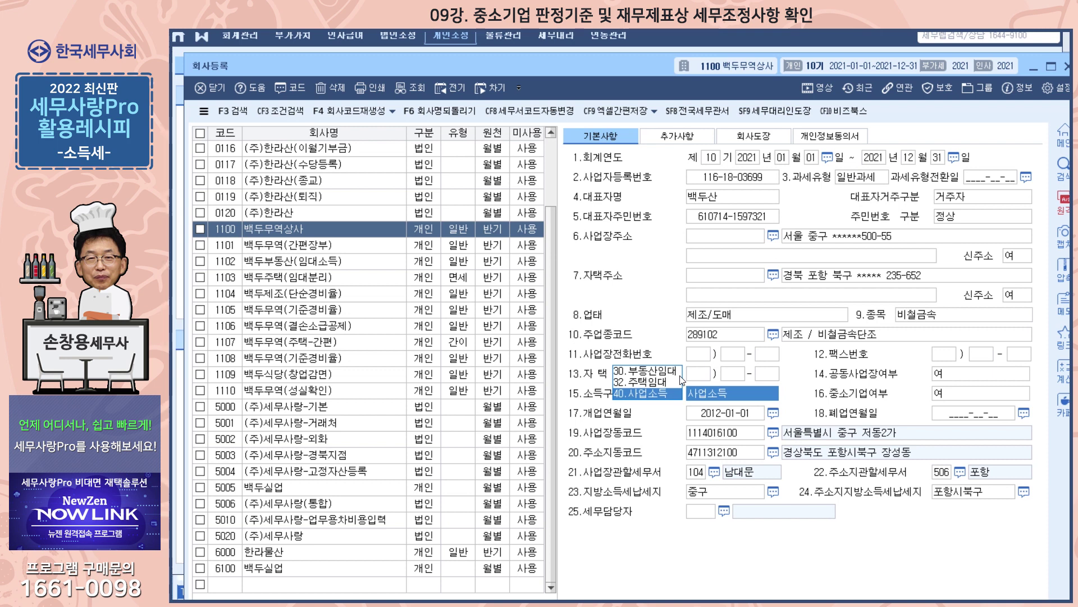
{"action": "left_click", "coordinate": [968, 393]}
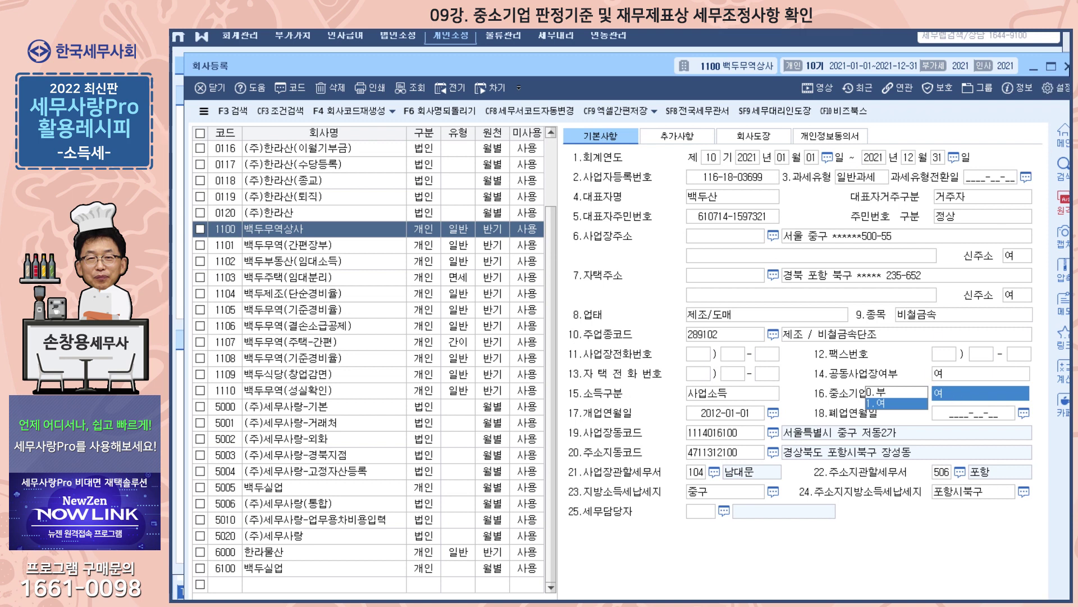
{"action": "left_click", "coordinate": [1068, 66]}
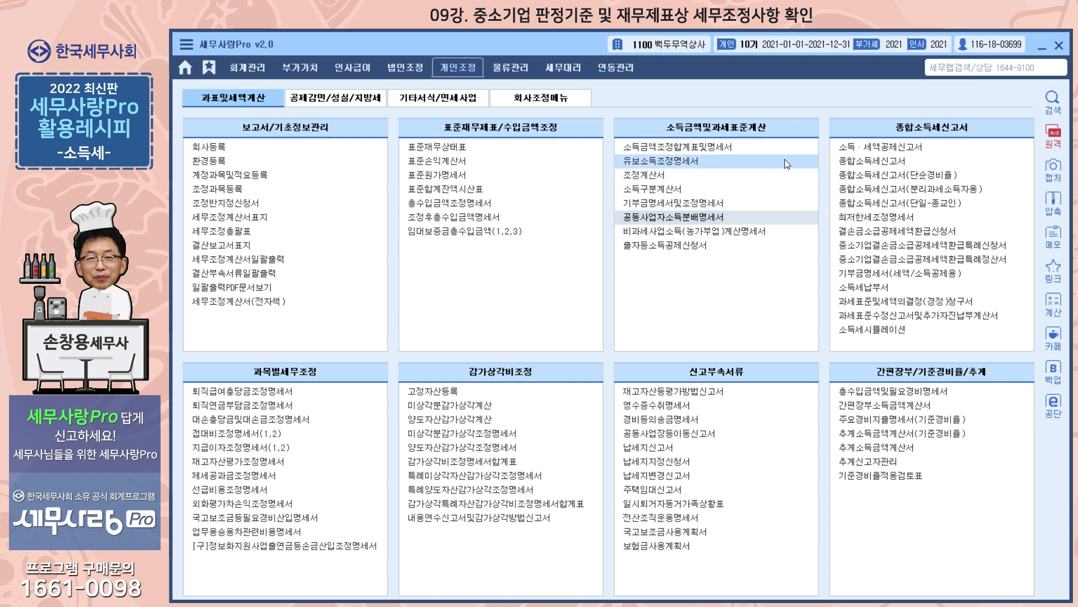
Open the SME criteria review form (중소기업기준검토표), call up its data reload but decline replacing the existing data, and return to the main menu.
{"action": "left_click", "coordinate": [461, 101]}
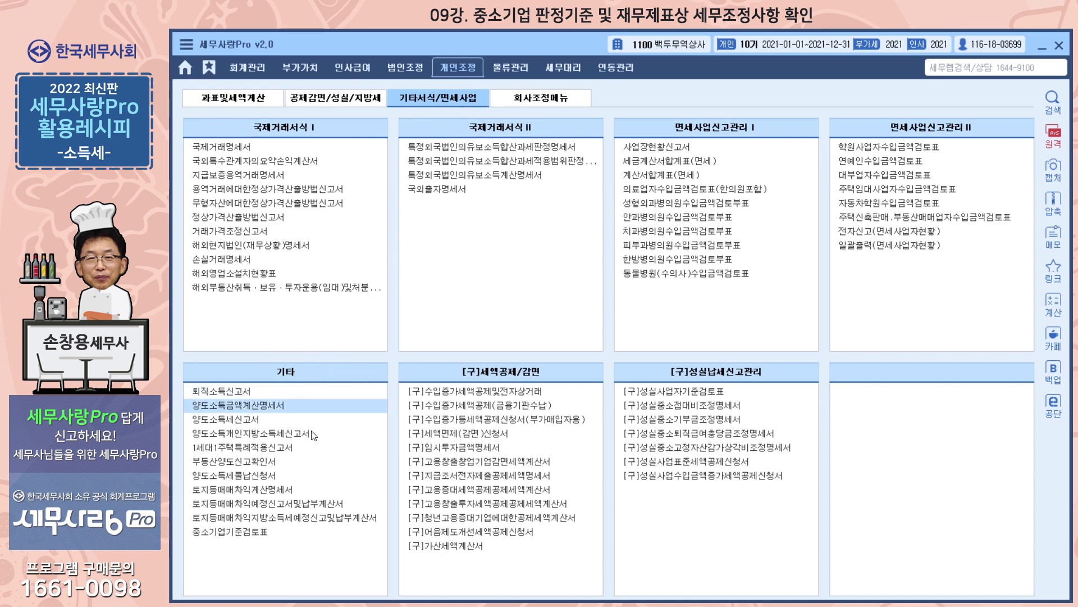
{"action": "left_click", "coordinate": [256, 534]}
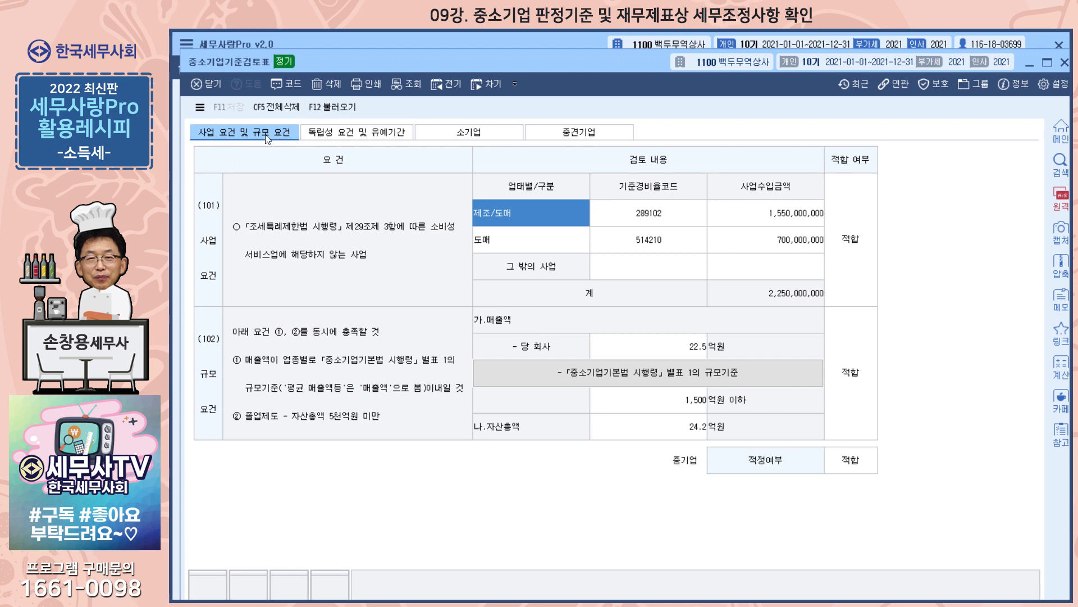
{"action": "left_click", "coordinate": [339, 110]}
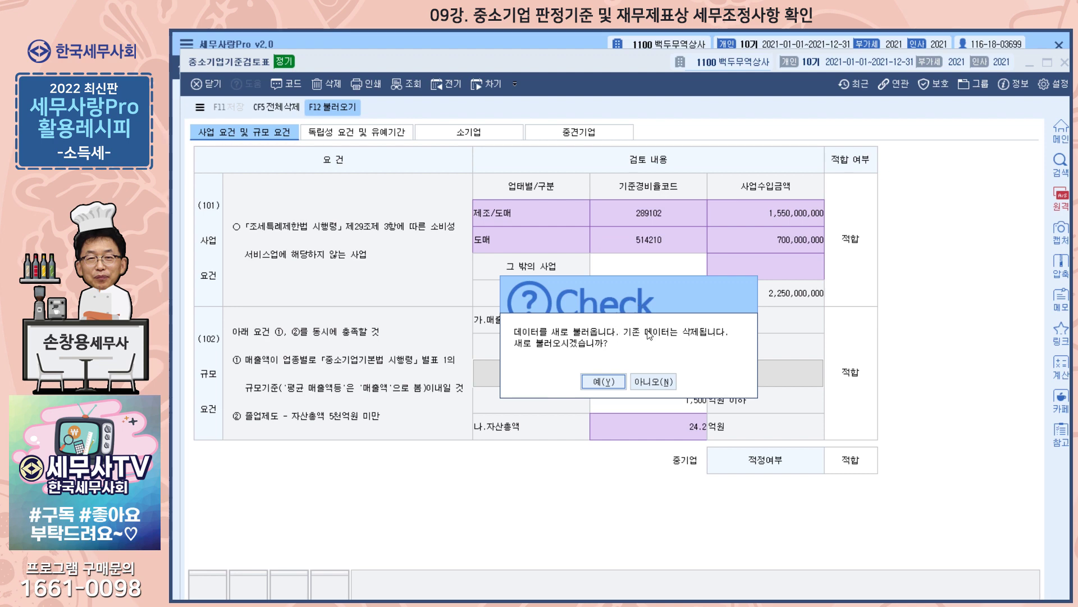
{"action": "left_click", "coordinate": [654, 381]}
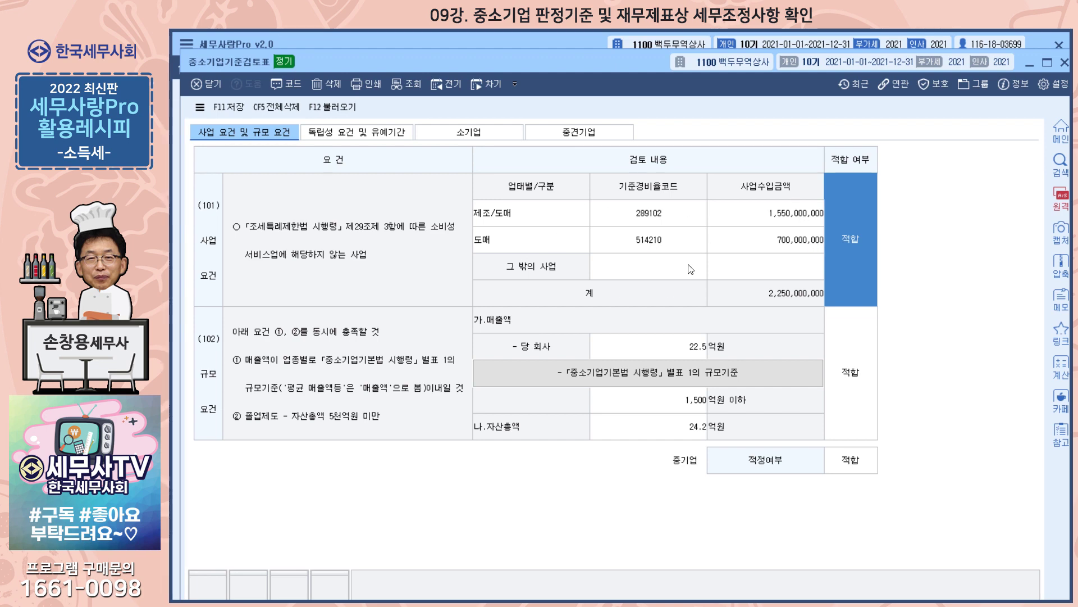
{"action": "key", "text": "Escape"}
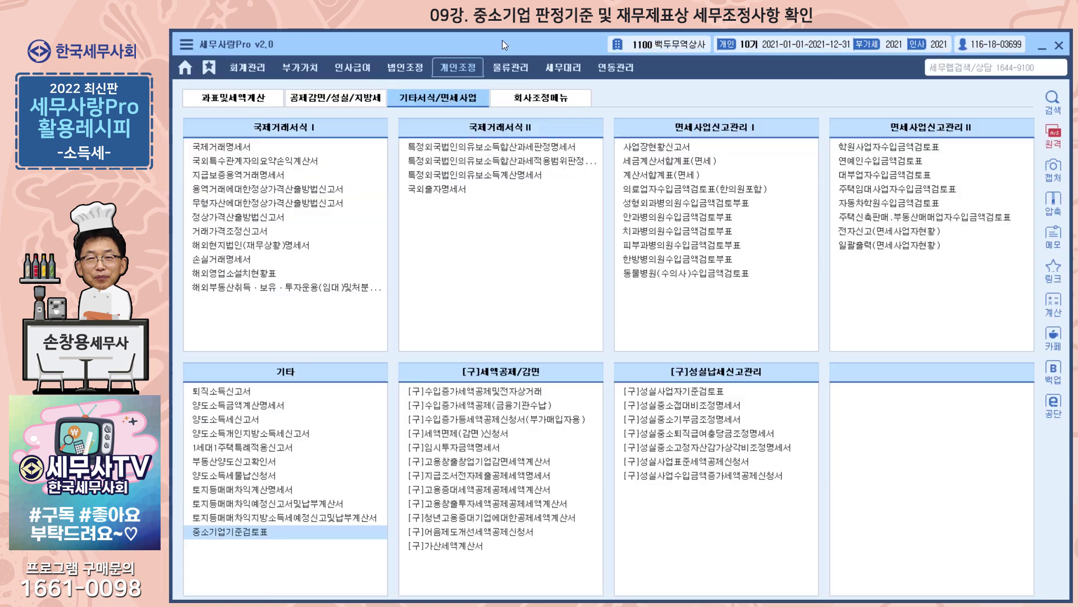
Check the 총수입금액조정명세서 and the 조정후총수입금액명세서 for the revenue by account and business type, closing each statement.
{"action": "left_click", "coordinate": [256, 102]}
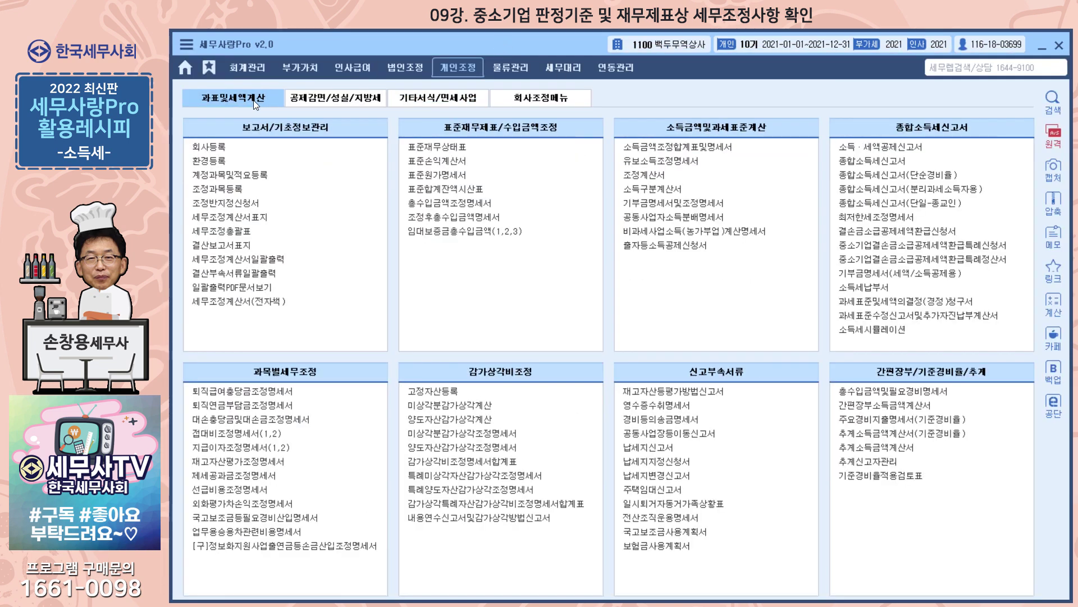
{"action": "left_click", "coordinate": [446, 206]}
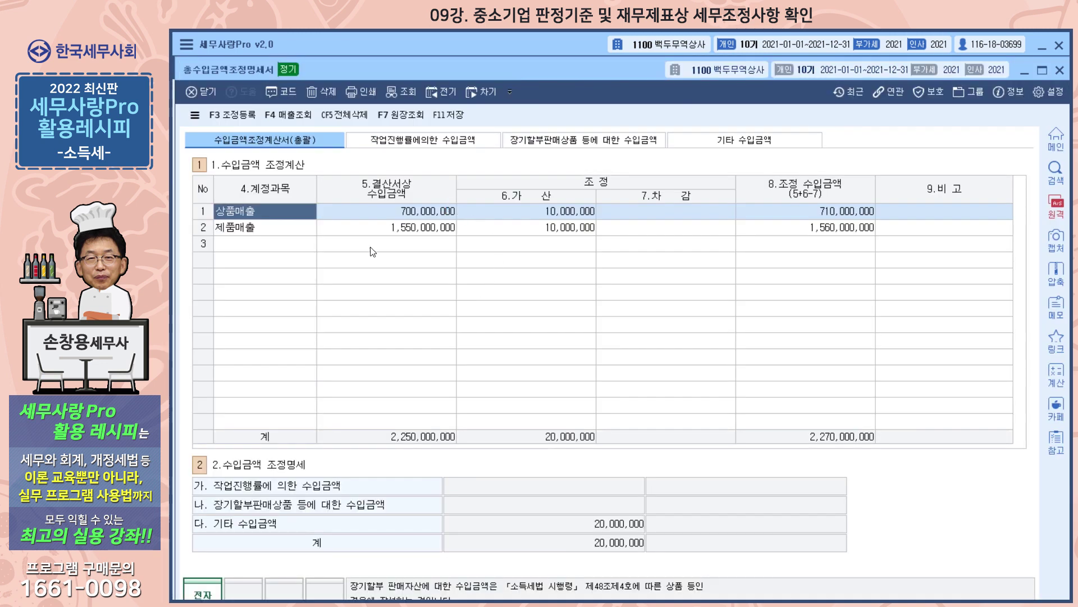
{"action": "left_click", "coordinate": [1060, 70]}
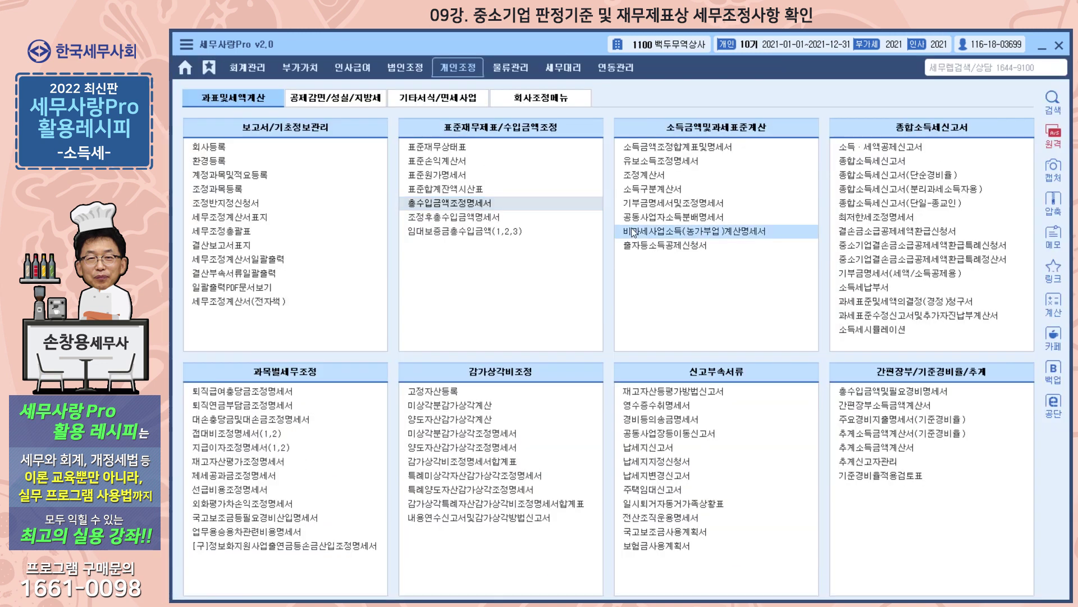
{"action": "left_click", "coordinate": [446, 219]}
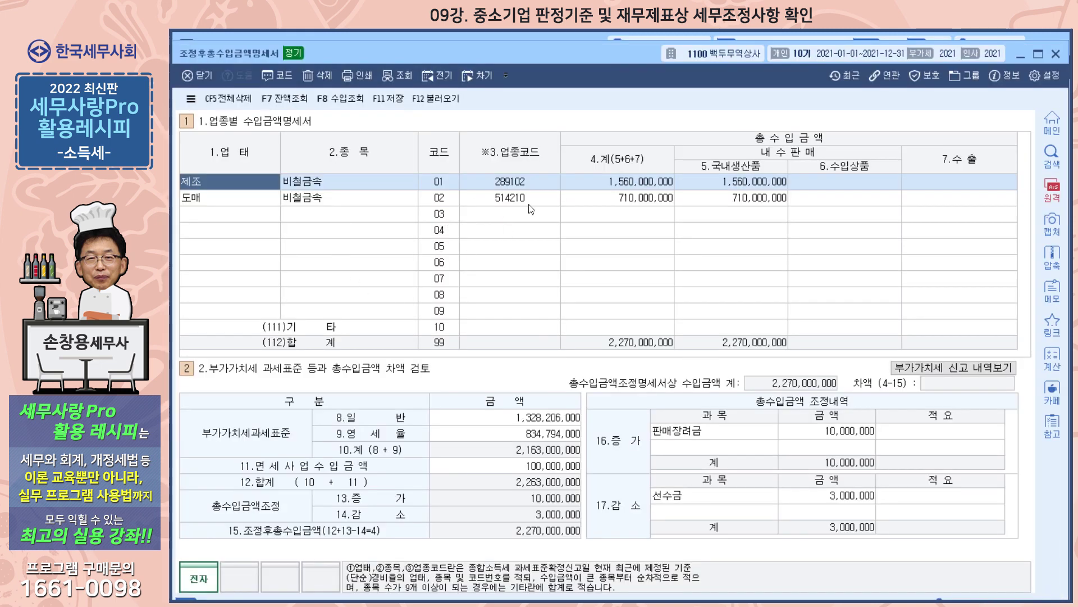
{"action": "left_click", "coordinate": [1057, 54]}
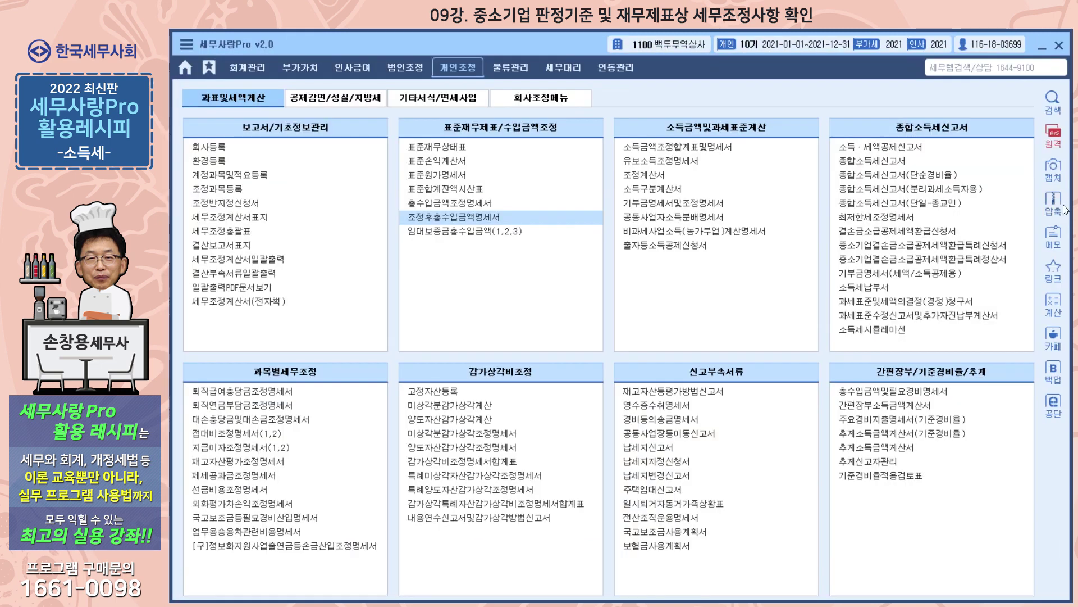
Return to the 중소기업기준검토표 and examine the manufacturing and wholesale revenues and the suitability of business requirement (101).
{"action": "left_click", "coordinate": [428, 224]}
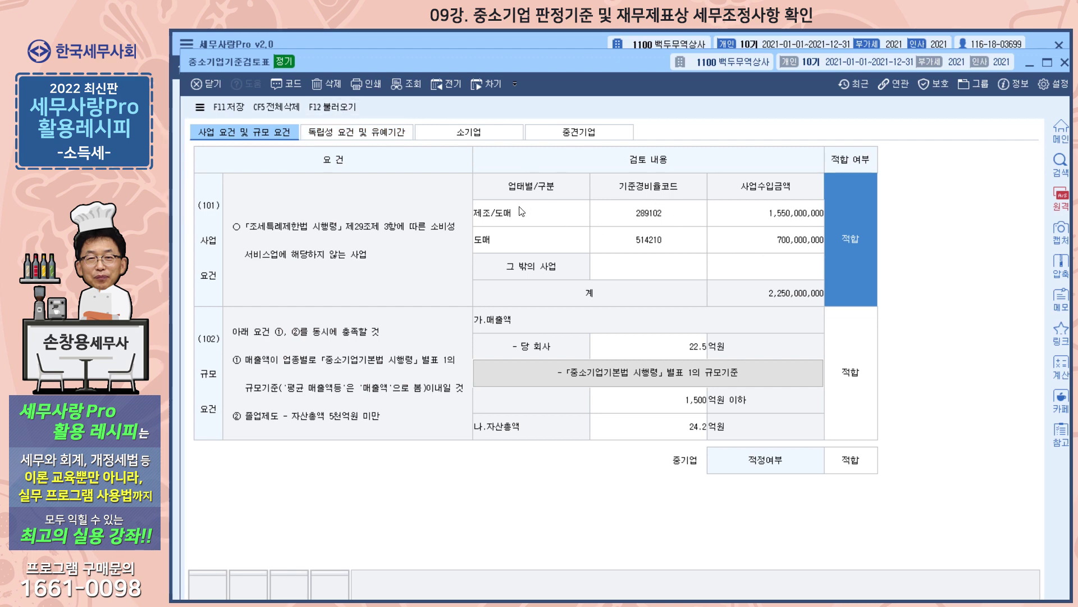
{"action": "left_click", "coordinate": [771, 221]}
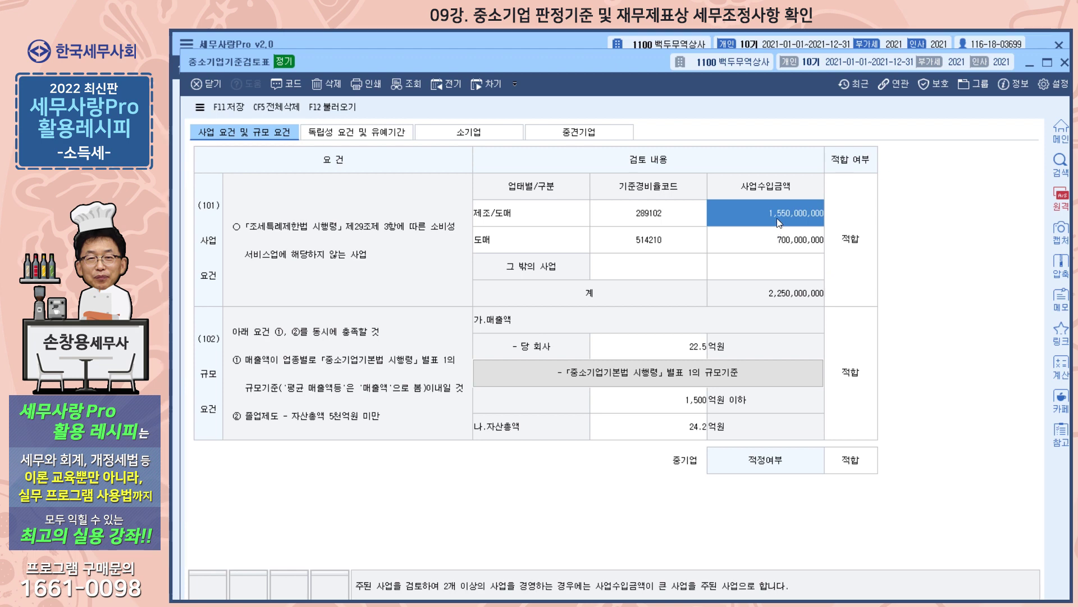
{"action": "left_click", "coordinate": [764, 247]}
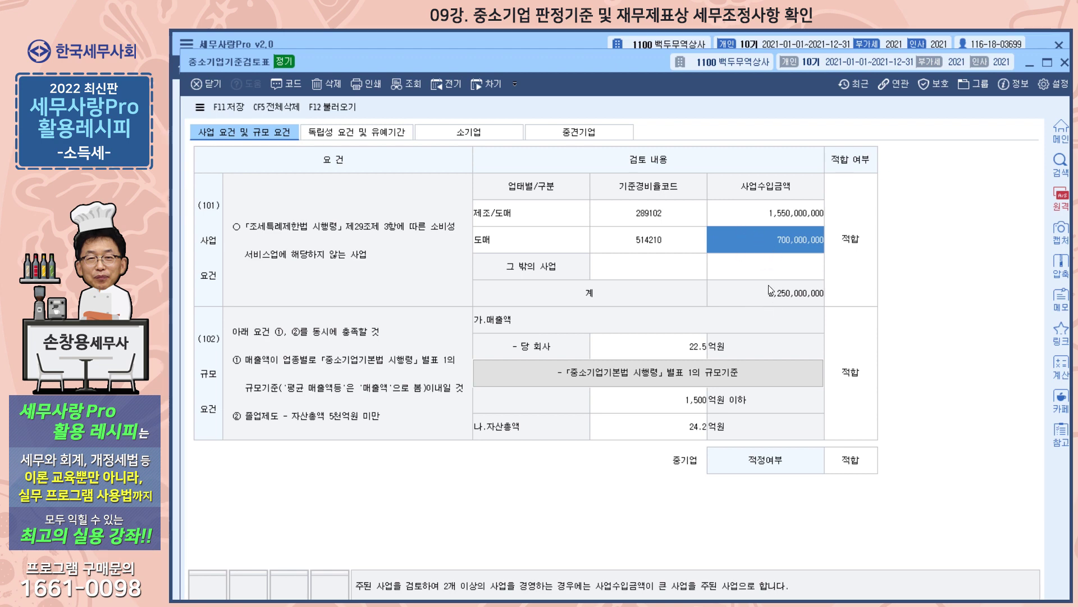
{"action": "left_click", "coordinate": [856, 263]}
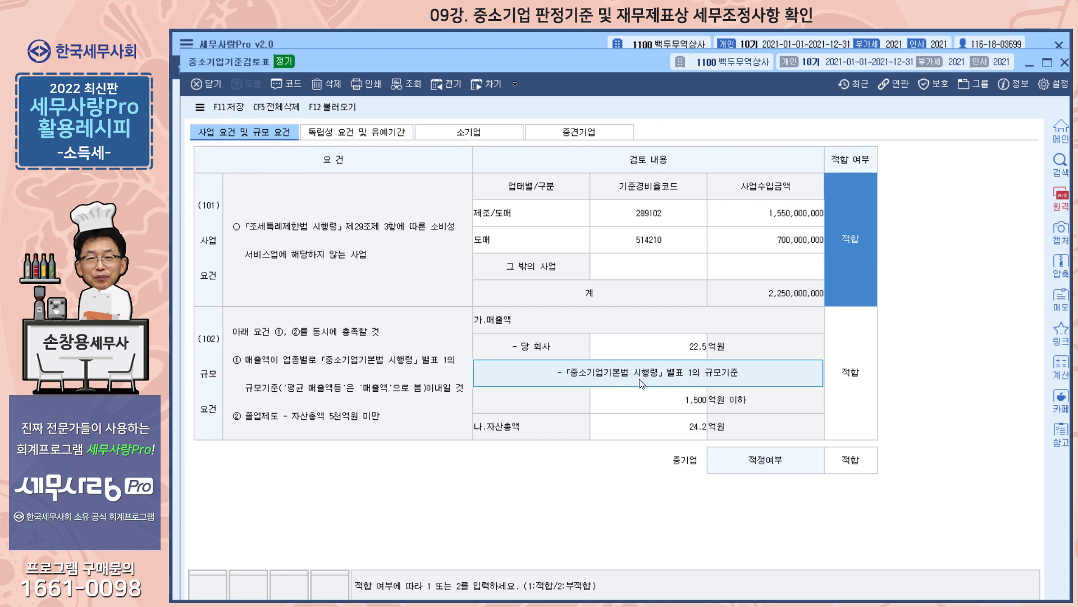
View the 별표 1 scale criteria of the 중소기업기본법 시행령, and check the revenue limit under scale requirement (102).
{"action": "left_click", "coordinate": [675, 378]}
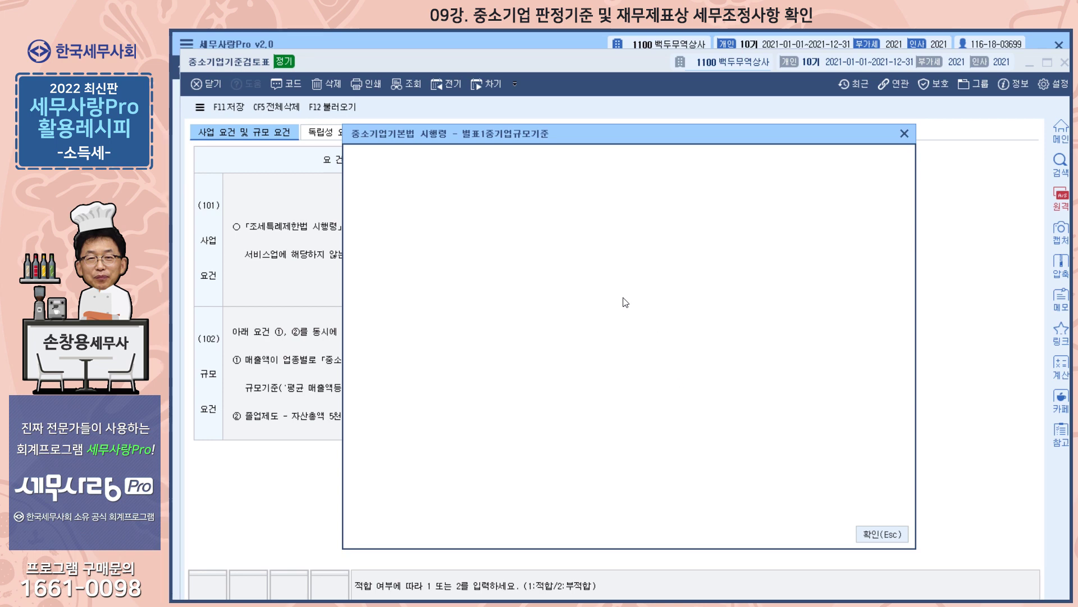
{"action": "left_click", "coordinate": [904, 135]}
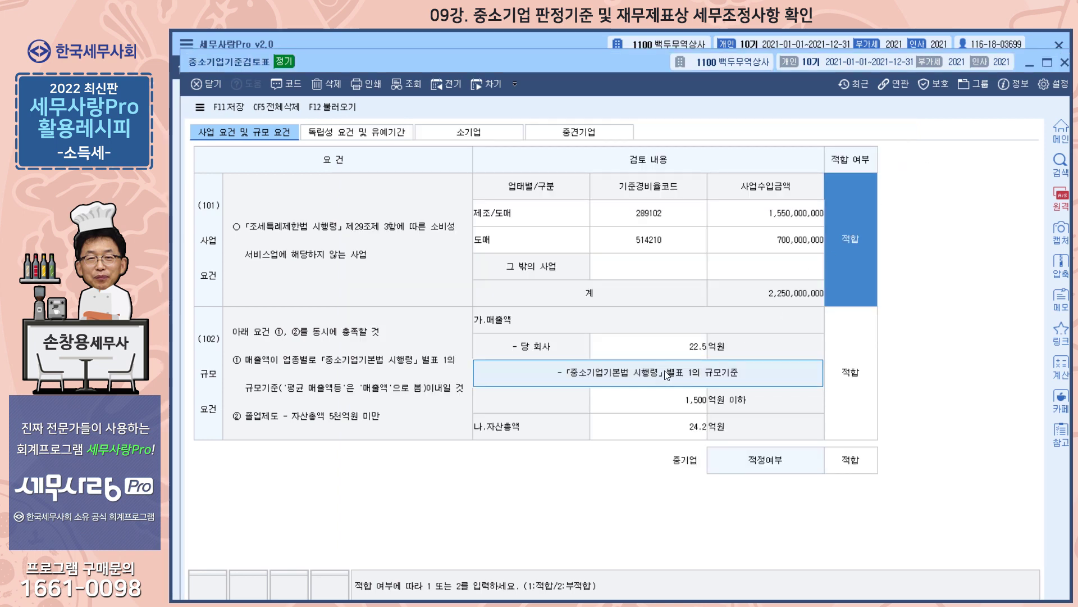
{"action": "left_click", "coordinate": [664, 406]}
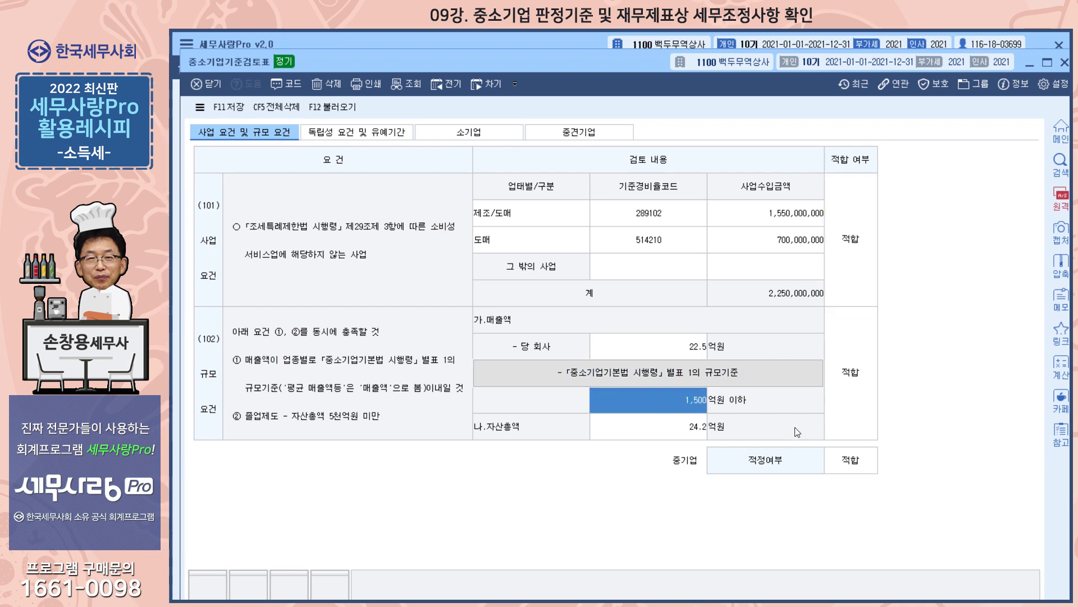
Review the independence requirements and grace period (독립성 요건 및 유예기간) and the company's revenue under the small enterprise (소기업) requirements.
{"action": "left_click", "coordinate": [352, 131]}
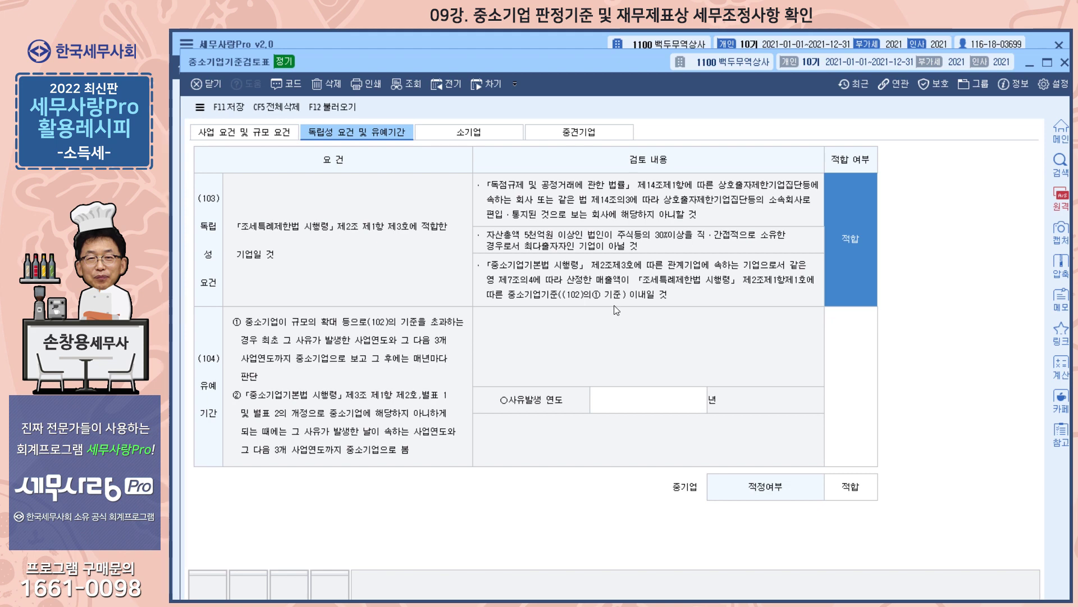
{"action": "left_click", "coordinate": [455, 133]}
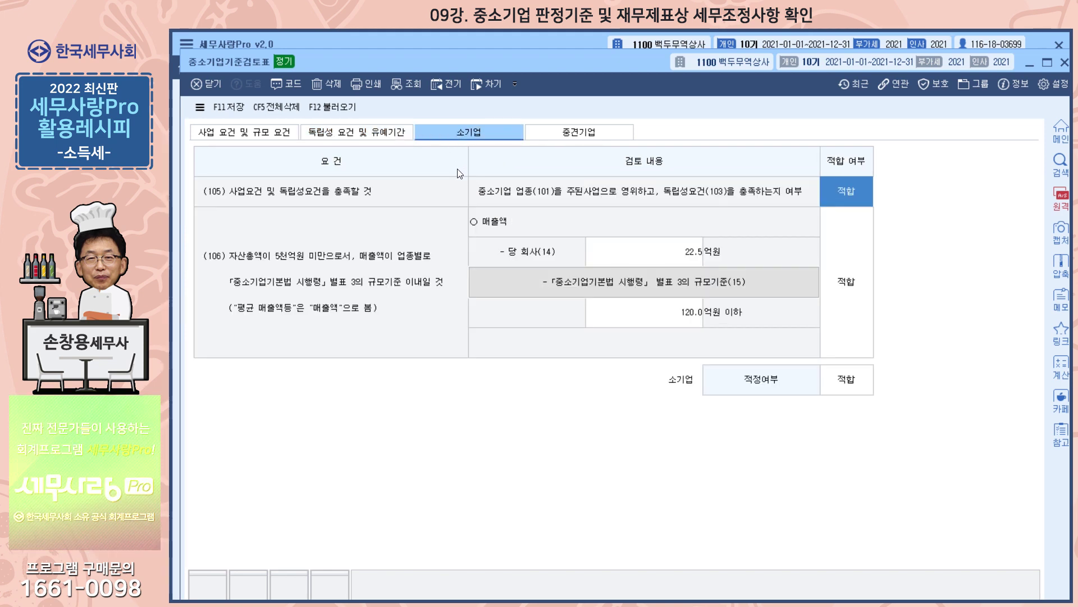
{"action": "left_click", "coordinate": [638, 258]}
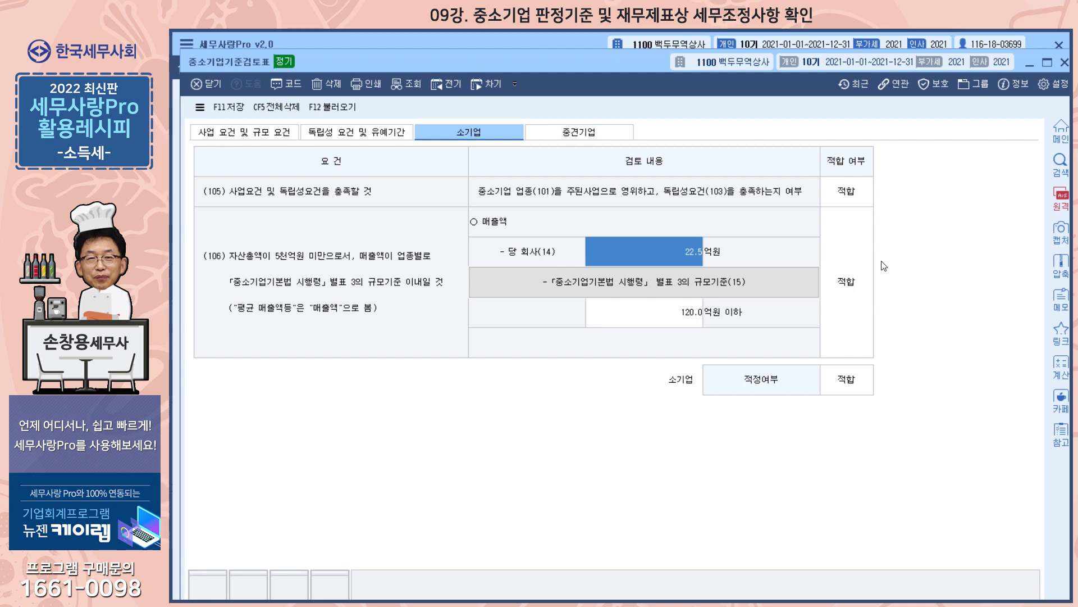
Review the mid-sized enterprise (중견기업) requirements, and close the 중소기업기준검토표 with its contents saved.
{"action": "left_click", "coordinate": [630, 133]}
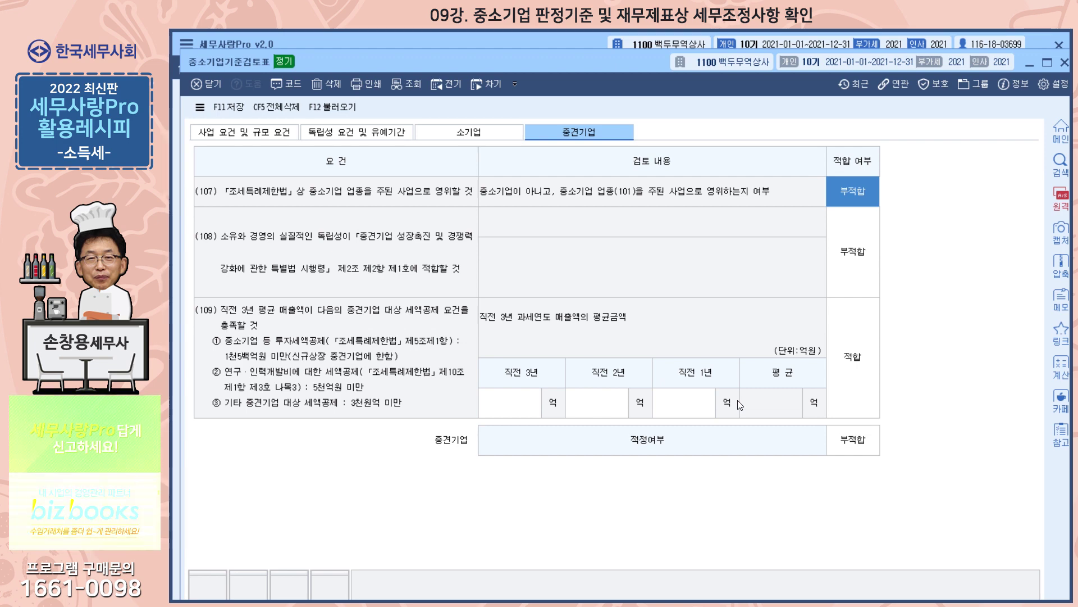
{"action": "left_click", "coordinate": [1064, 61]}
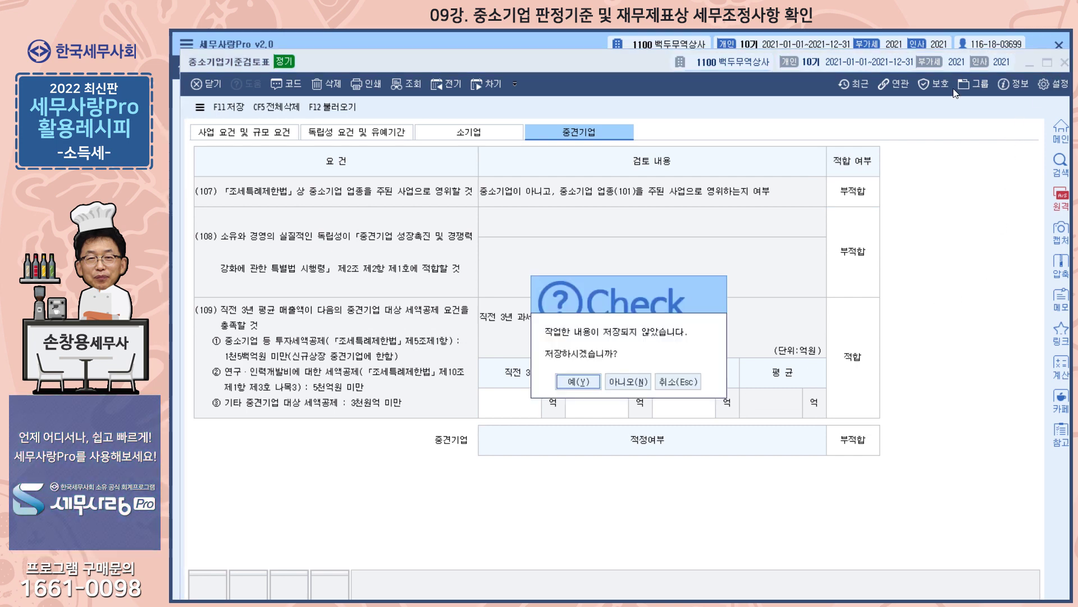
{"action": "left_click", "coordinate": [590, 384]}
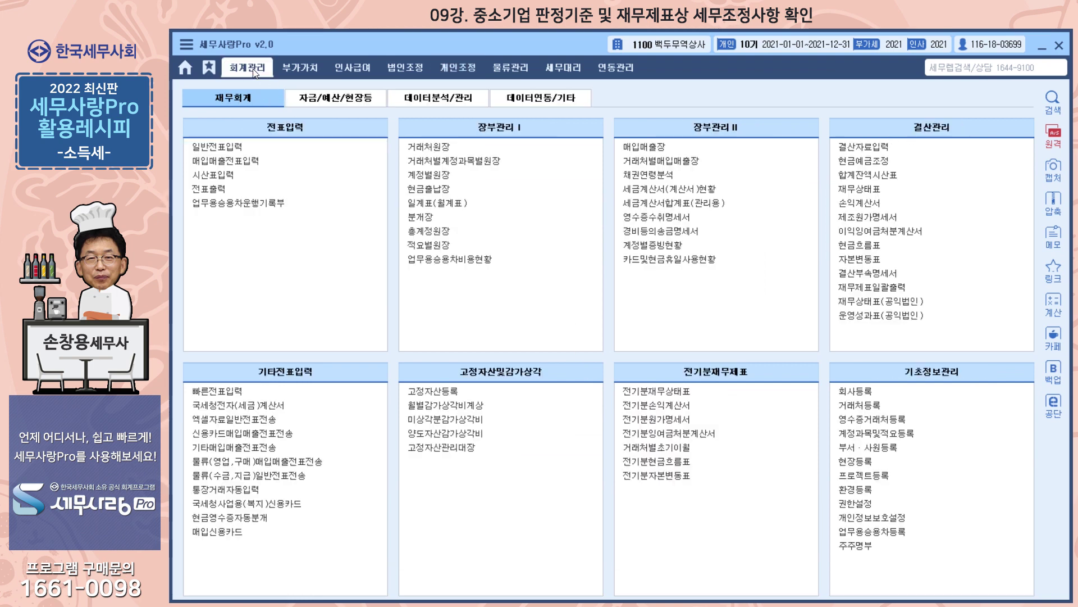
Open the 2021 손익계산서 and review its sales, cost of sales (매출원가), and selling and administrative expense (판매비와관리비) items.
{"action": "left_click", "coordinate": [867, 203]}
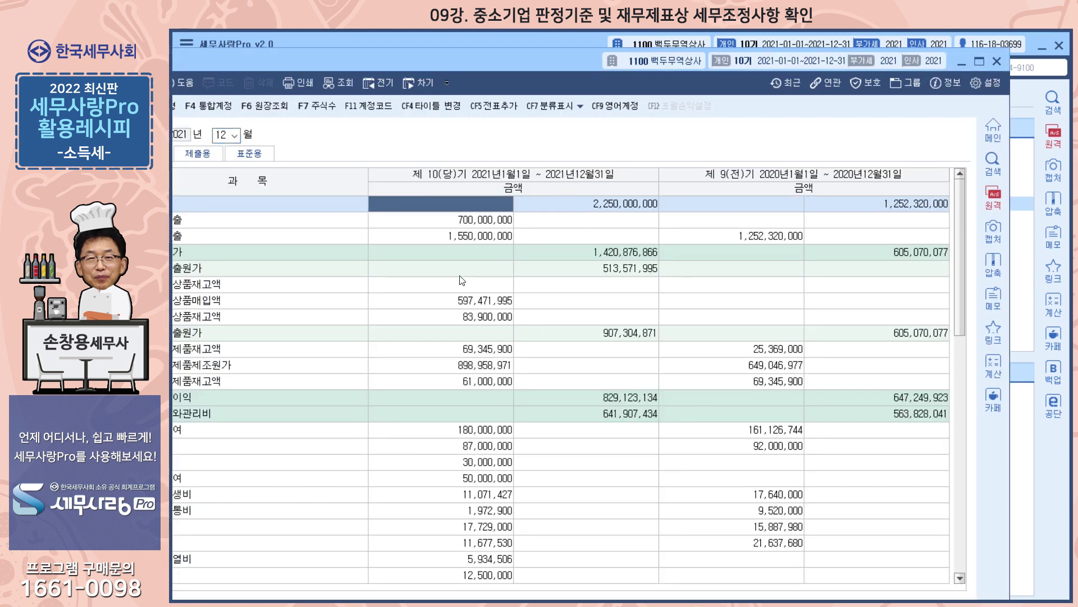
{"action": "left_click_drag", "start_coordinate": [572, 70], "coordinate": [639, 62]}
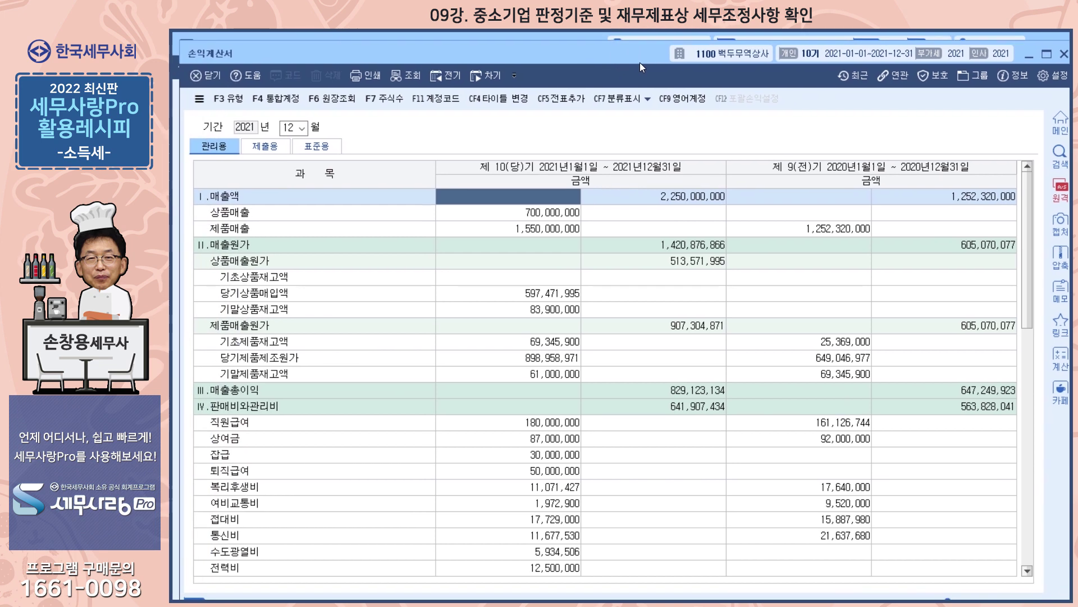
{"action": "scroll", "coordinate": [601, 275], "scroll_direction": "down", "scroll_amount": 2}
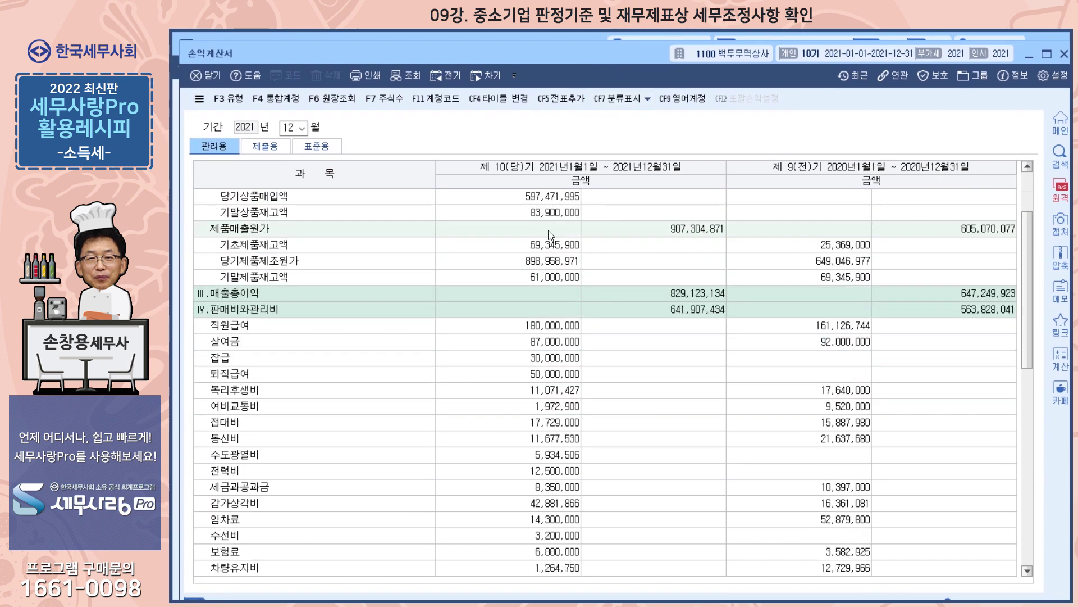
{"action": "scroll", "coordinate": [549, 235], "scroll_direction": "up", "scroll_amount": 1}
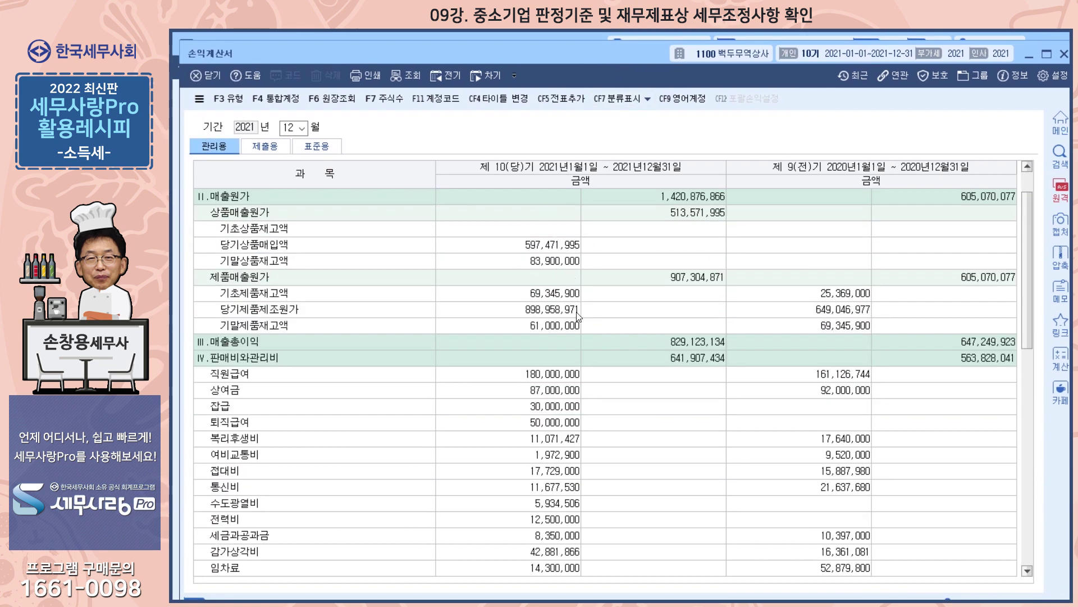
{"action": "scroll", "coordinate": [555, 406], "scroll_direction": "down", "scroll_amount": 1}
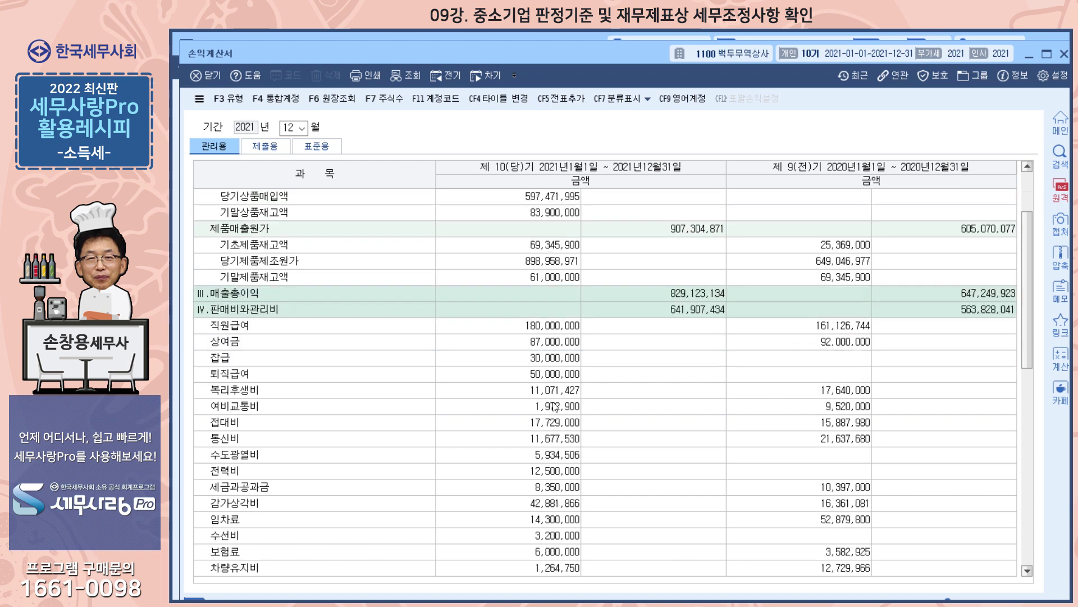
{"action": "scroll", "coordinate": [555, 406], "scroll_direction": "down", "scroll_amount": 2}
{"action": "scroll", "coordinate": [554, 376], "scroll_direction": "down", "scroll_amount": 2}
{"action": "scroll", "coordinate": [554, 376], "scroll_direction": "down", "scroll_amount": 4}
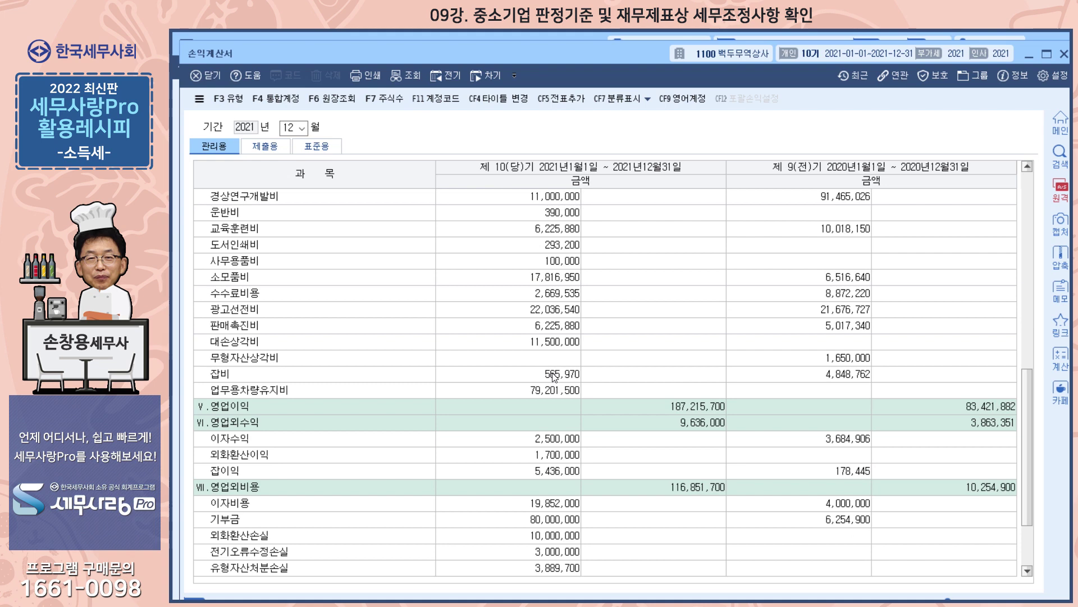
Check the non-operating items in the 손익계산서, including 외화환산이익, 유형자산처분손실 and 소득세등, for tax adjustments.
{"action": "scroll", "coordinate": [554, 376], "scroll_direction": "down", "scroll_amount": 1}
{"action": "left_click", "coordinate": [558, 409]}
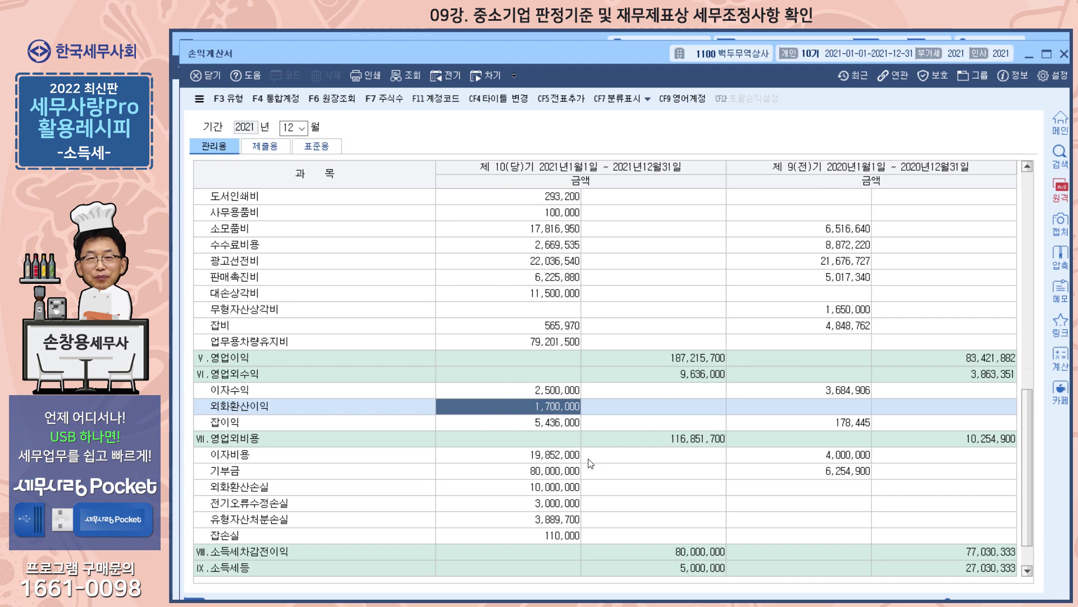
{"action": "left_click", "coordinate": [565, 519]}
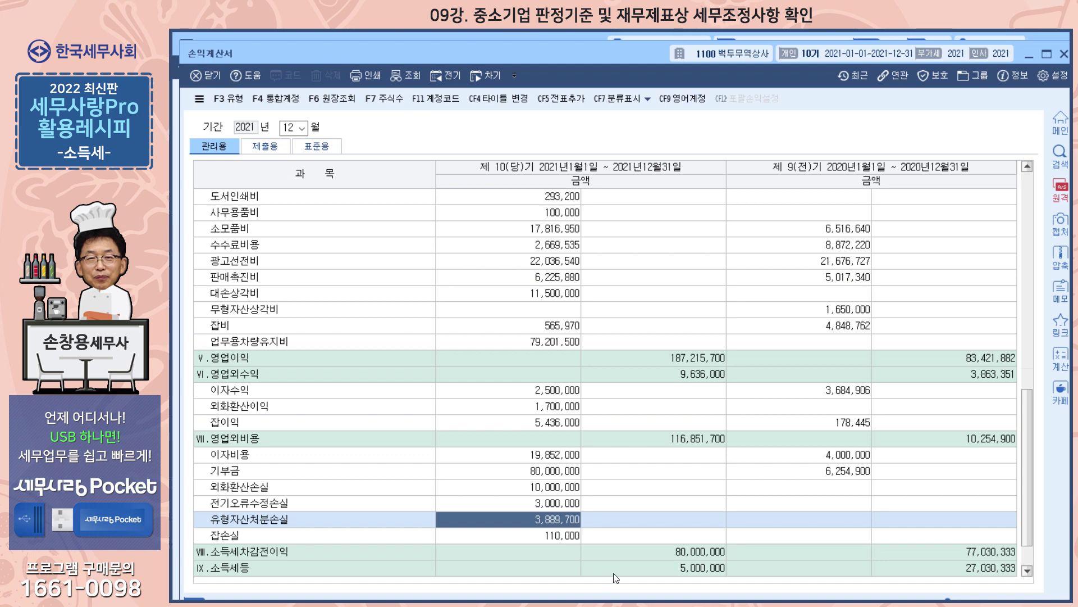
{"action": "left_click", "coordinate": [659, 573]}
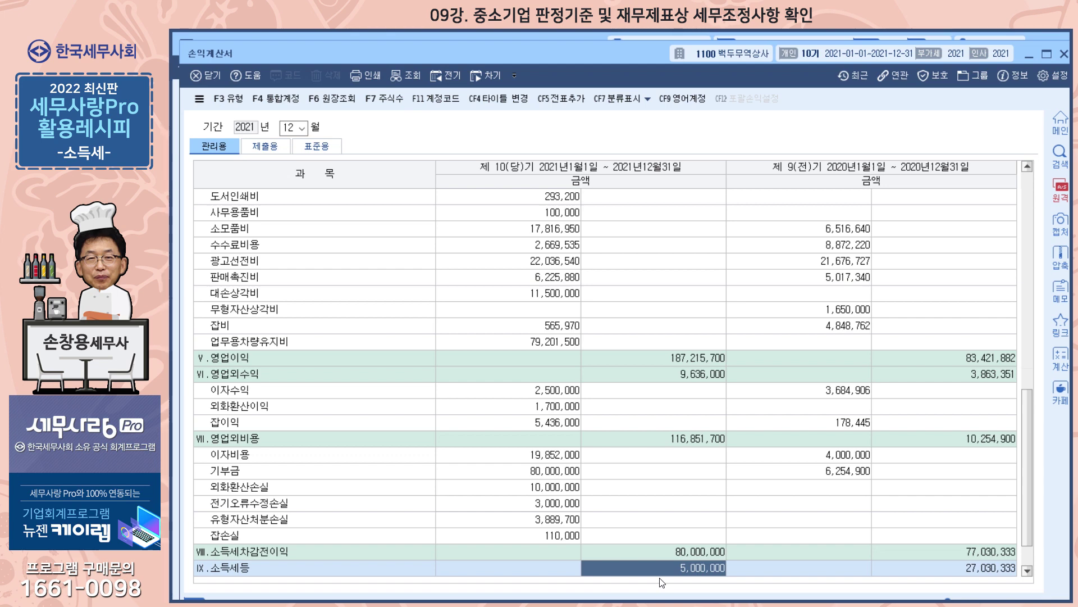
View the ledger entries behind 잡손실, and close both the ledger and the 손익계산서.
{"action": "double_click", "coordinate": [569, 535]}
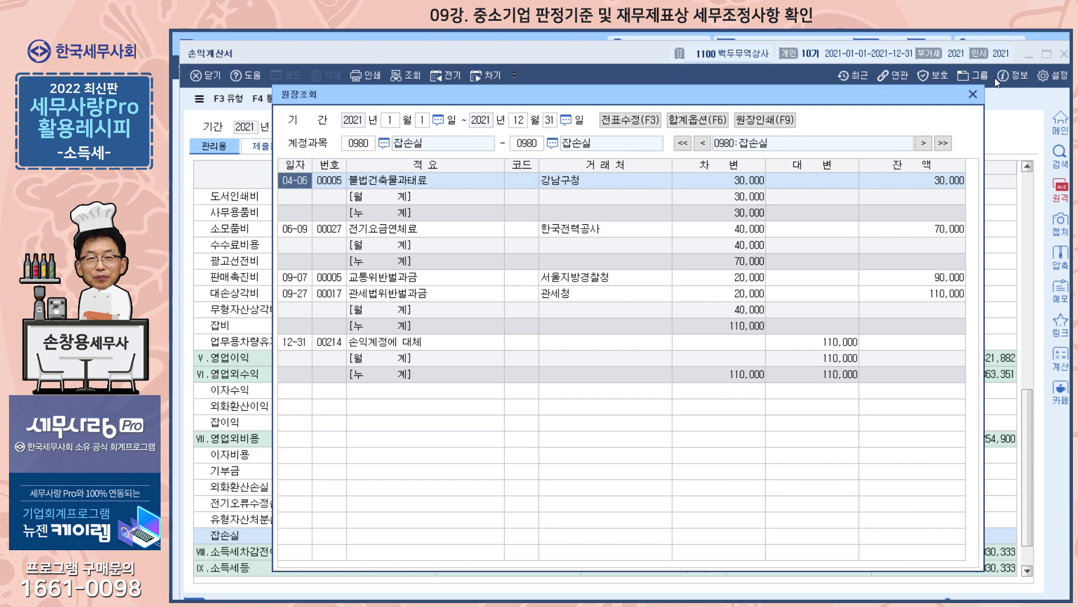
{"action": "left_click", "coordinate": [972, 95]}
{"action": "left_click", "coordinate": [1064, 54]}
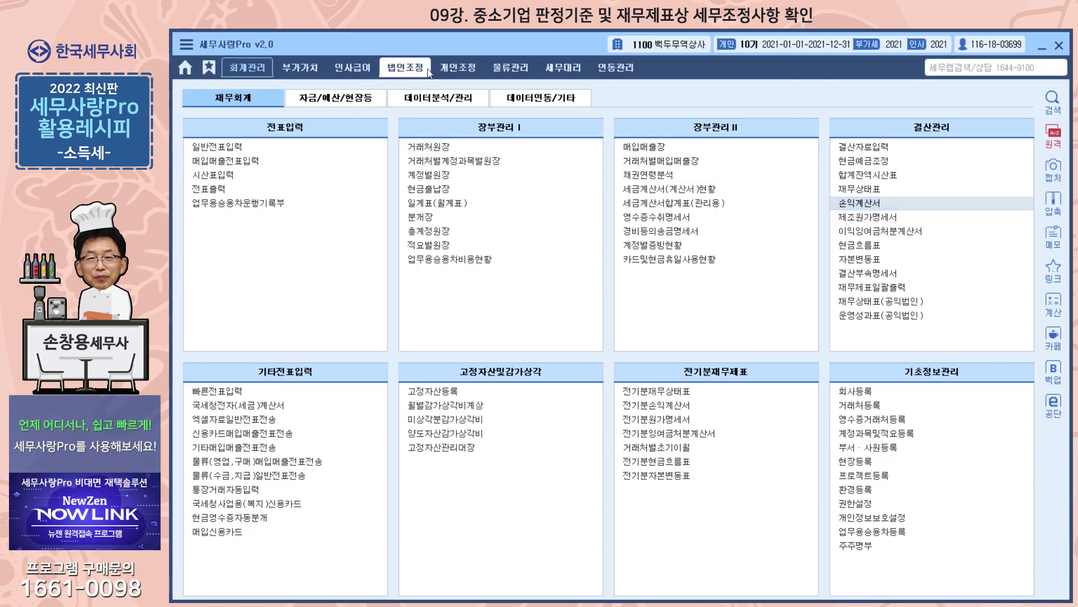
Open the 표준손익계산서 for individual income tax adjustment and check the 소득세등 line among the non-operating expenses.
{"action": "left_click", "coordinate": [455, 72]}
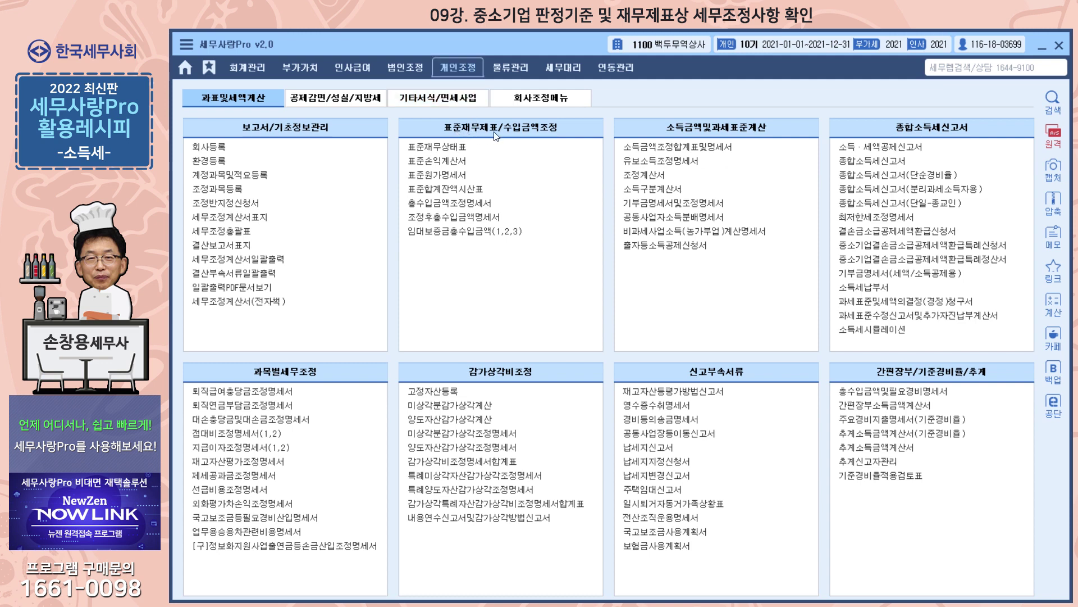
{"action": "left_click", "coordinate": [450, 160]}
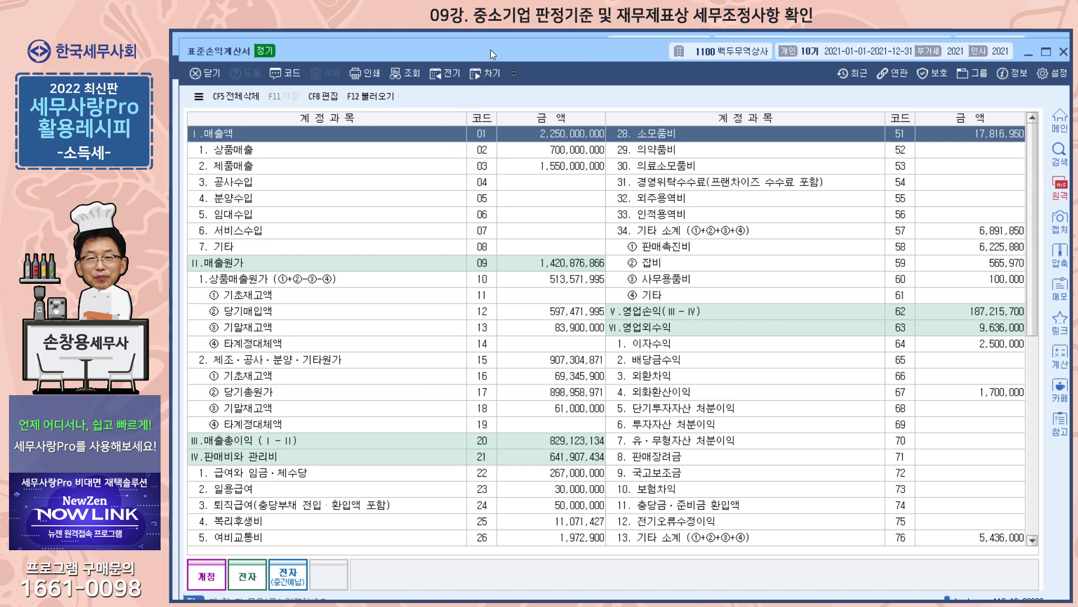
{"action": "left_click_drag", "start_coordinate": [490, 49], "coordinate": [502, 54]}
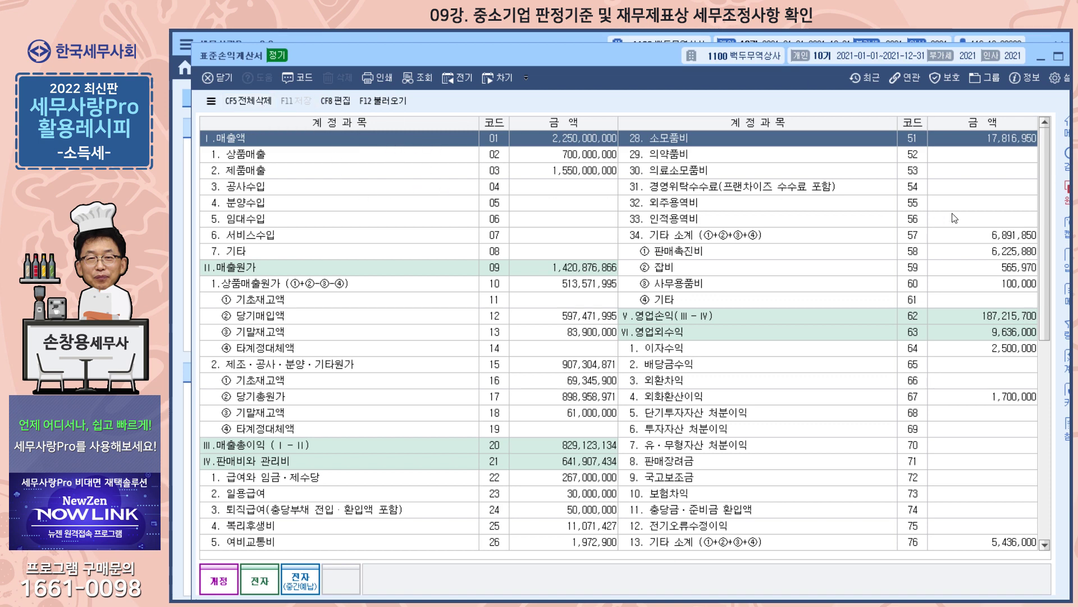
{"action": "left_click_drag", "start_coordinate": [1039, 221], "coordinate": [1047, 451]}
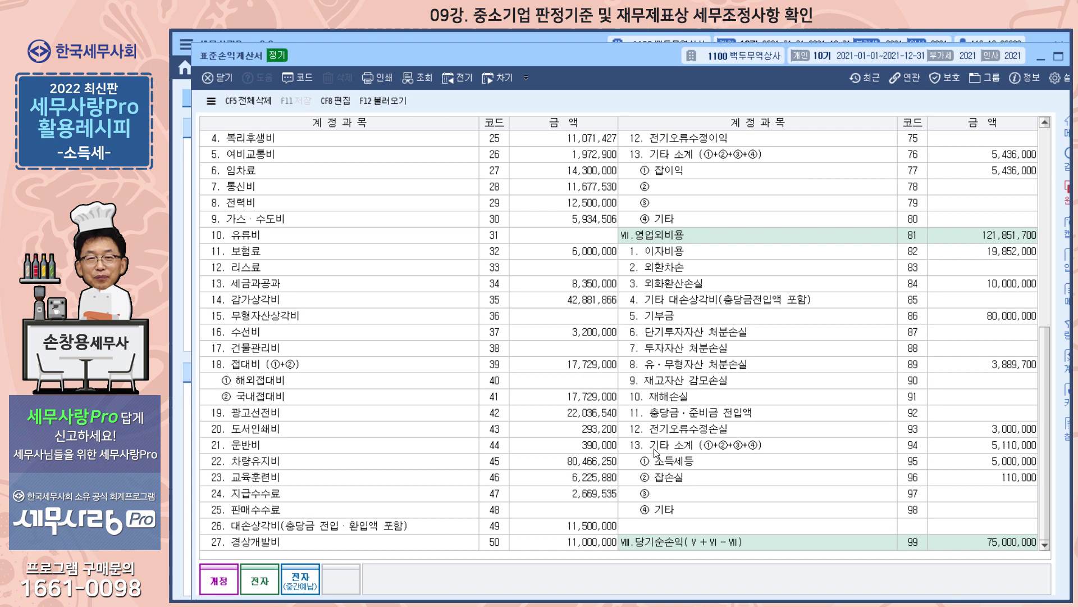
{"action": "left_click", "coordinate": [990, 468]}
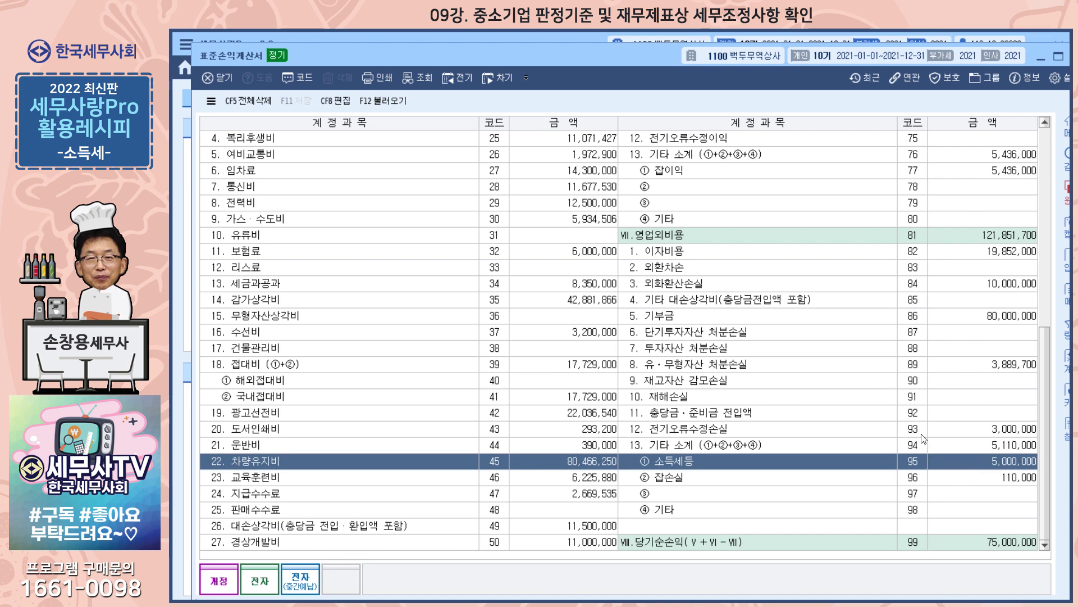
Check the 이자수익 line under 영업외수익 in the 표준손익계산서, and close the statement.
{"action": "scroll", "coordinate": [844, 416], "scroll_direction": "up", "scroll_amount": 5}
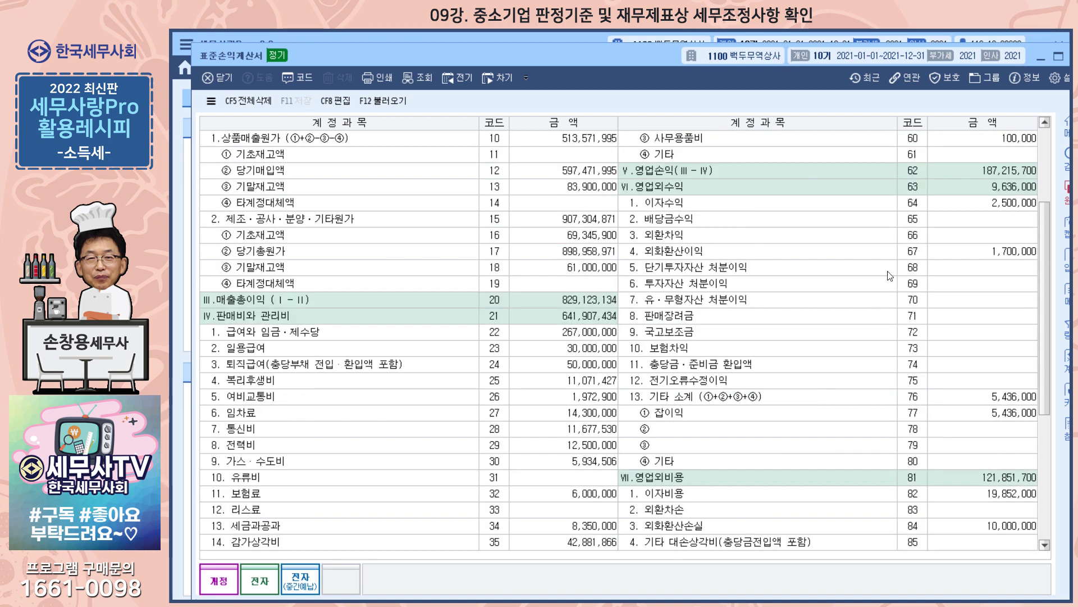
{"action": "left_click", "coordinate": [954, 204]}
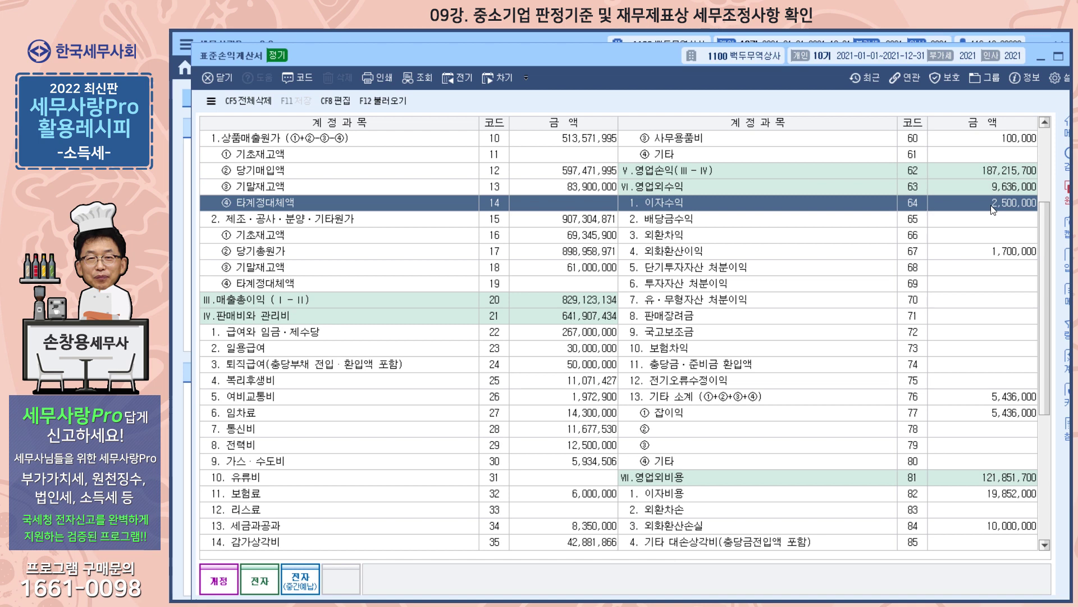
{"action": "double_click", "coordinate": [429, 59]}
{"action": "key", "text": "Escape"}
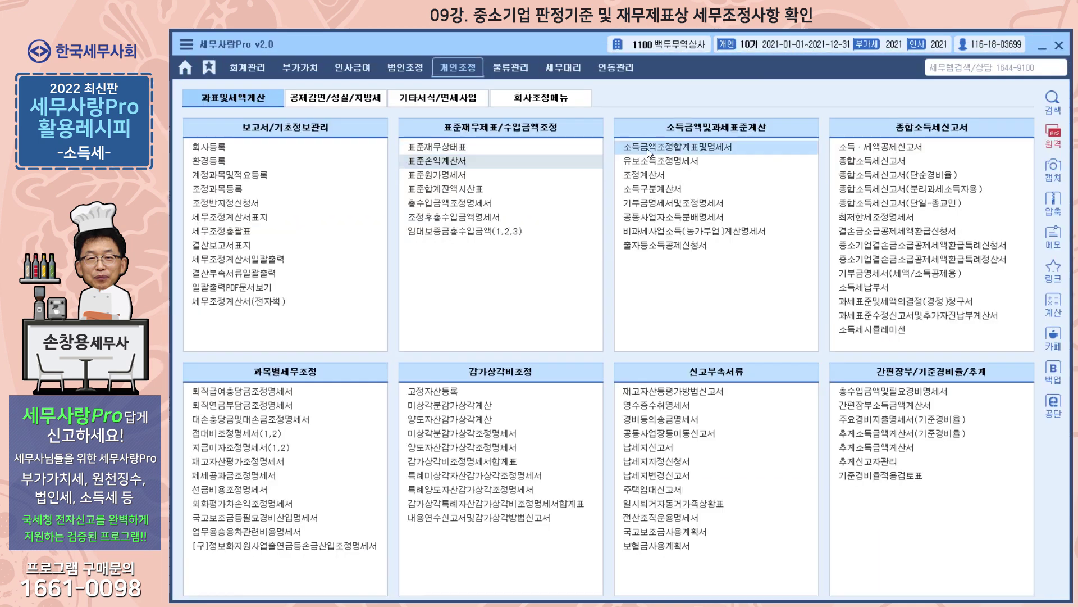
Open the 소득금액조정합계표및명세서, read the adjustment explanation for 유형자산처분손실, and close the form.
{"action": "left_click", "coordinate": [680, 148]}
{"action": "double_click", "coordinate": [534, 58]}
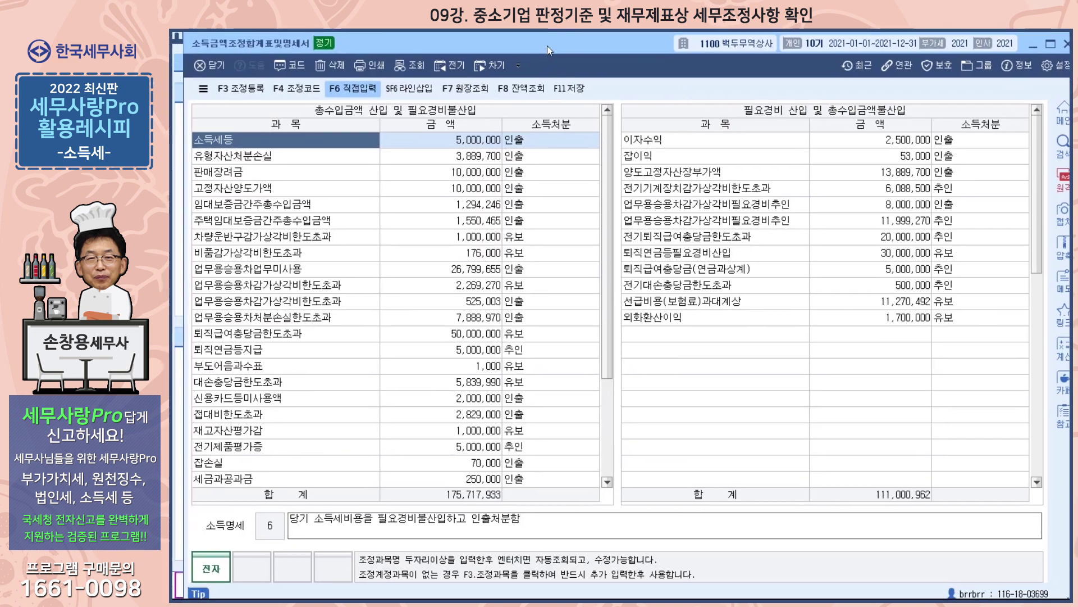
{"action": "left_click", "coordinate": [471, 160]}
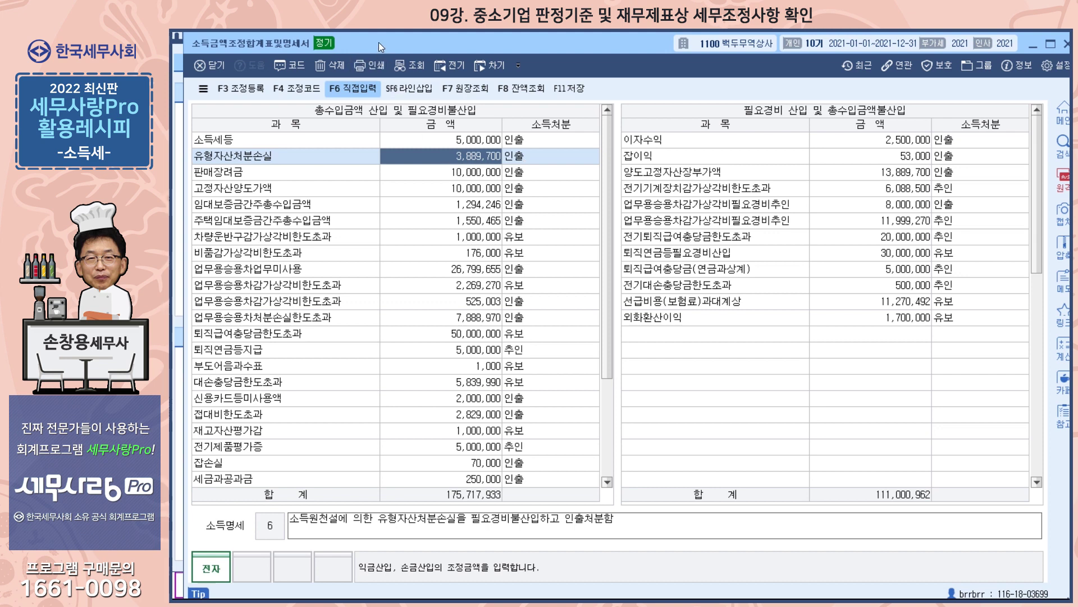
{"action": "left_click", "coordinate": [209, 65]}
Reopen the 손익계산서 and bring up the ledger of its 잡이익 account.
{"action": "left_click", "coordinate": [247, 68]}
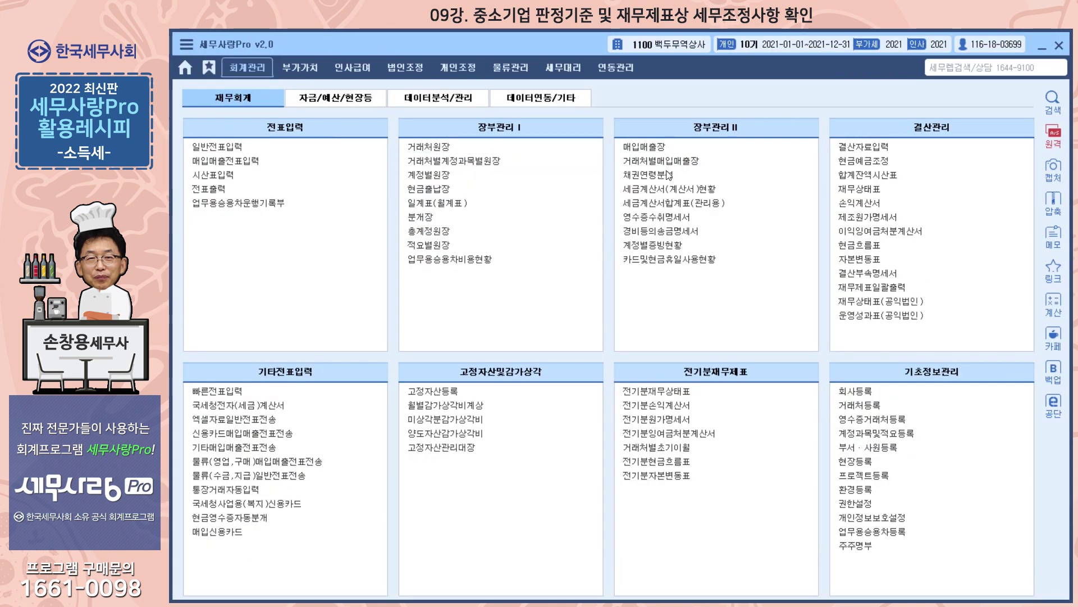
{"action": "left_click", "coordinate": [863, 202]}
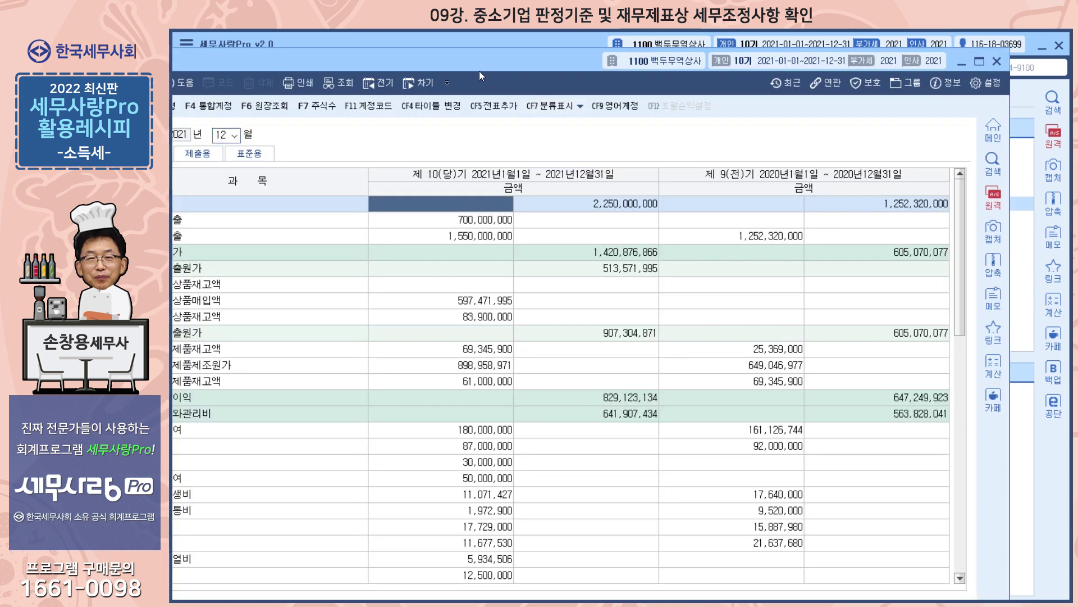
{"action": "scroll", "coordinate": [600, 261], "scroll_direction": "down", "scroll_amount": 10}
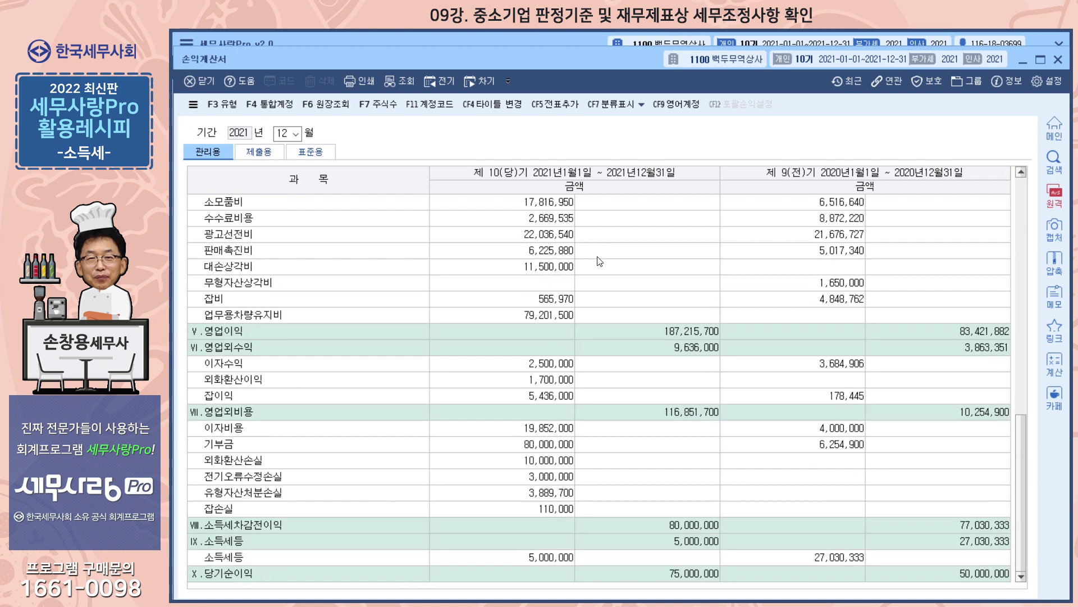
{"action": "left_click", "coordinate": [547, 399]}
{"action": "double_click", "coordinate": [552, 398]}
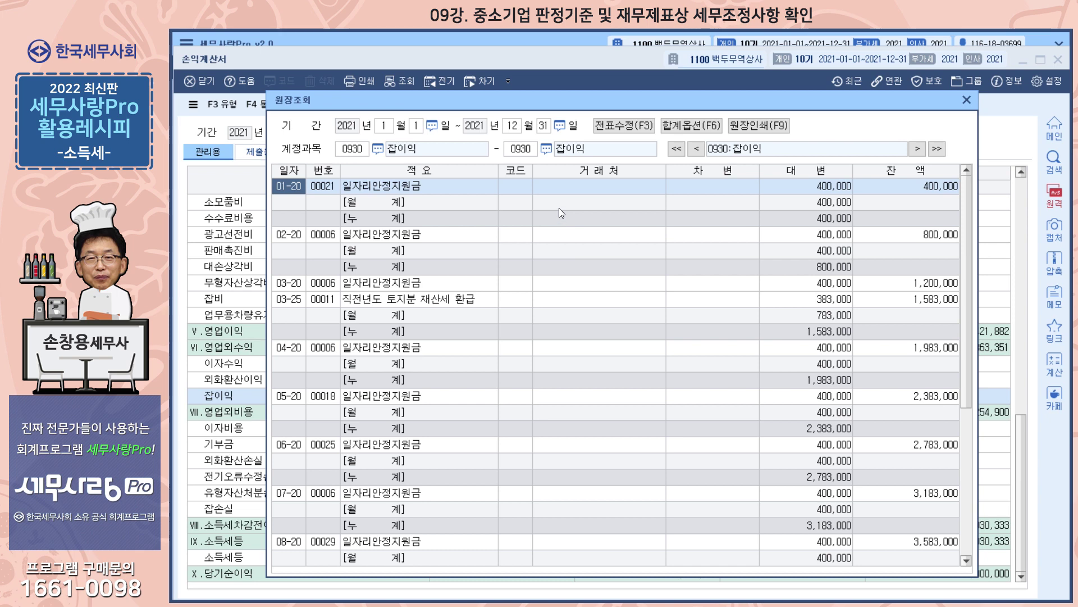
Examine the 직전년도 토지분 재산세 환급 and 소득세 환급이자 entries in the 잡이익 ledger, and return to the main menu.
{"action": "left_click", "coordinate": [570, 303]}
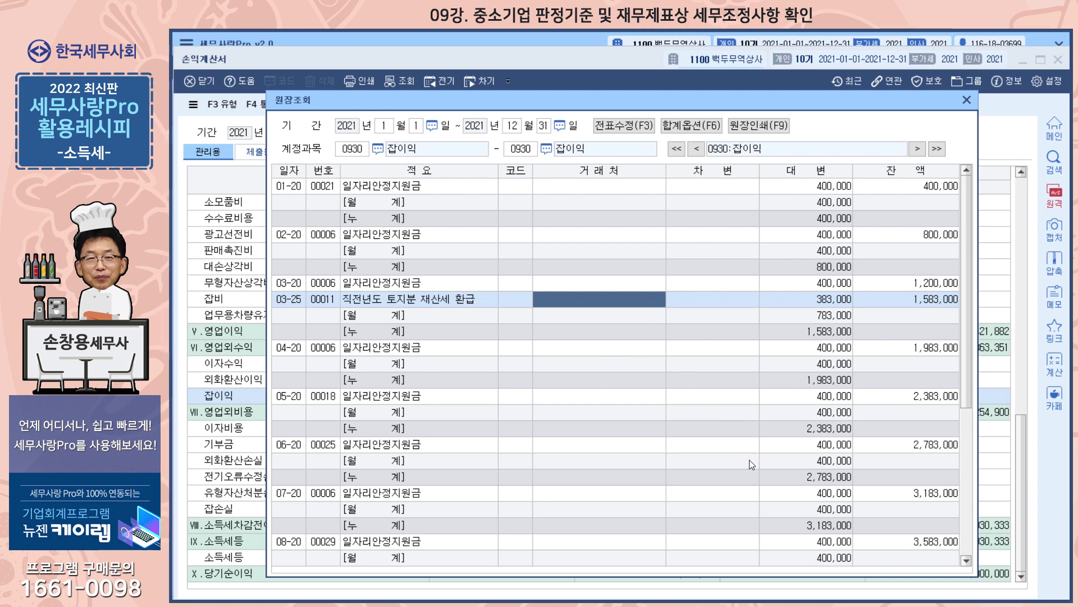
{"action": "scroll", "coordinate": [710, 428], "scroll_direction": "down", "scroll_amount": 4}
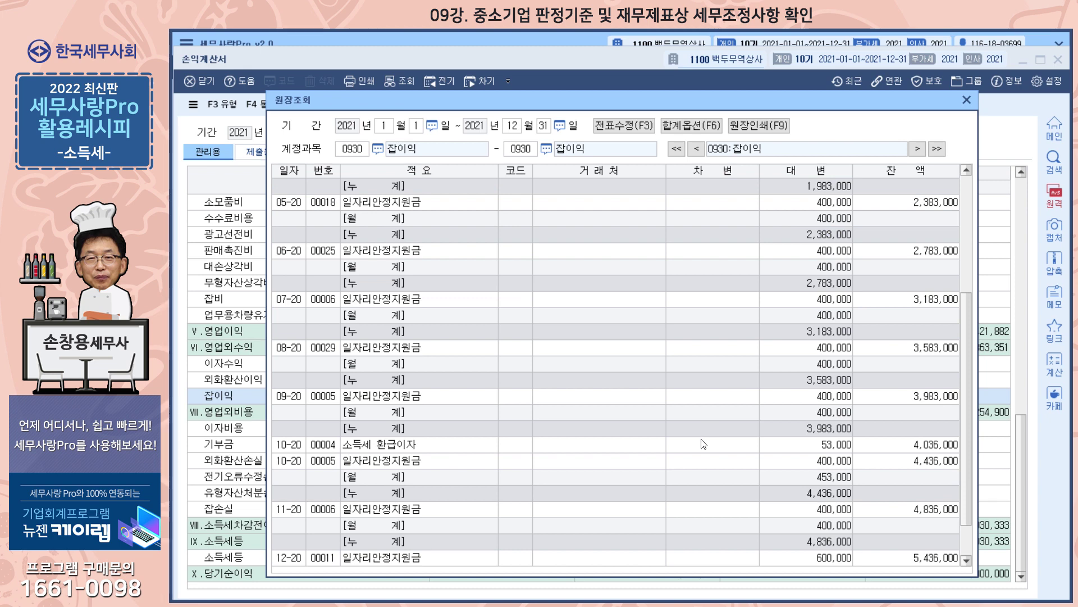
{"action": "left_click", "coordinate": [698, 447]}
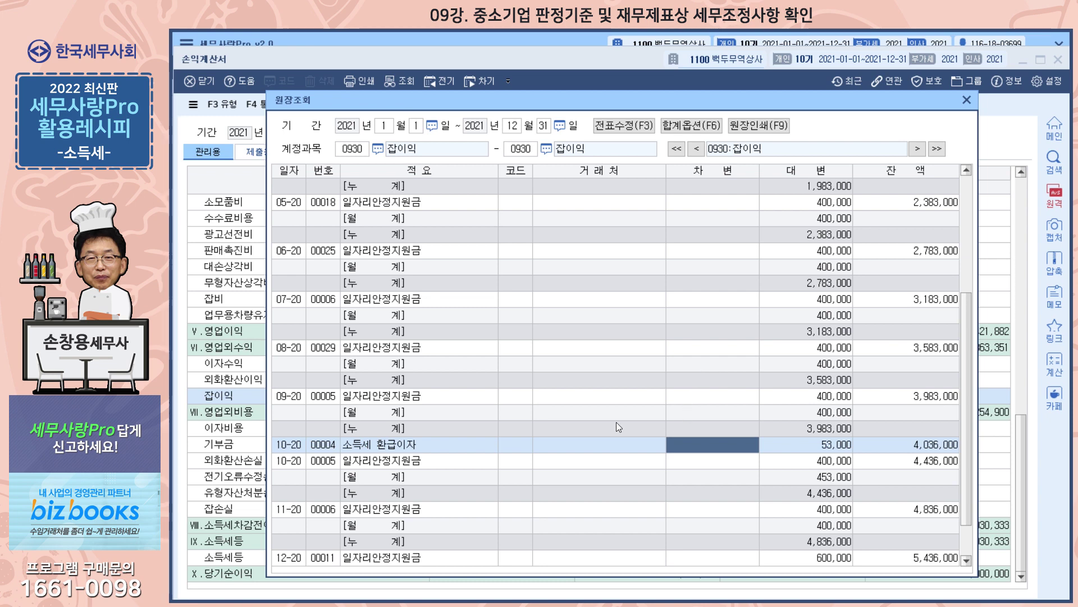
{"action": "left_click", "coordinate": [534, 40]}
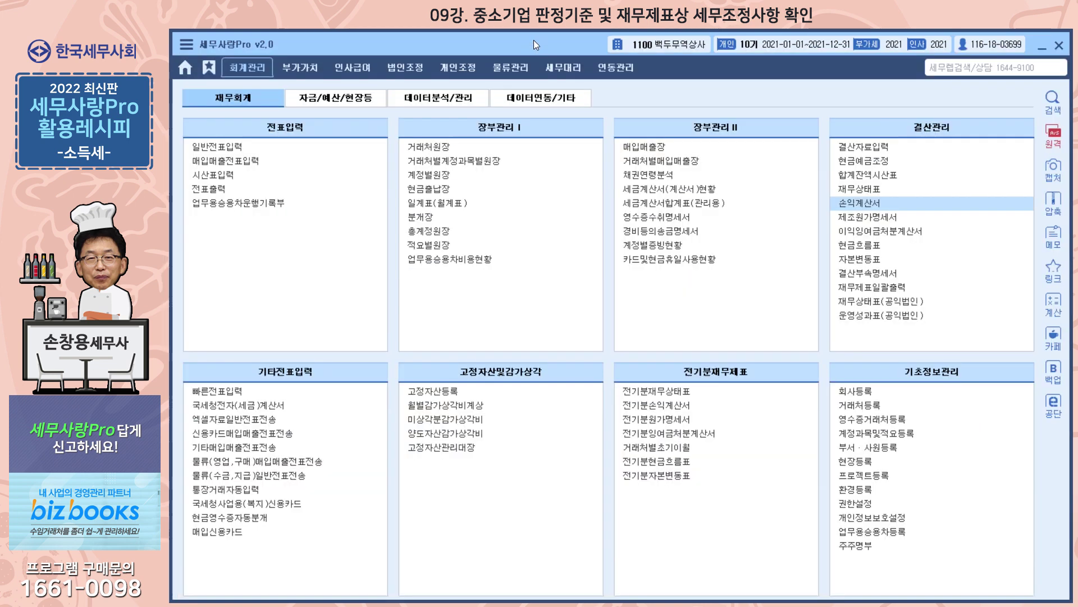
Reopen the 소득금액조정합계표및명세서 and check the adjustment explanations for 소득세등, 유형자산처분손실, 이자수익 and 잡이익.
{"action": "left_click", "coordinate": [458, 67]}
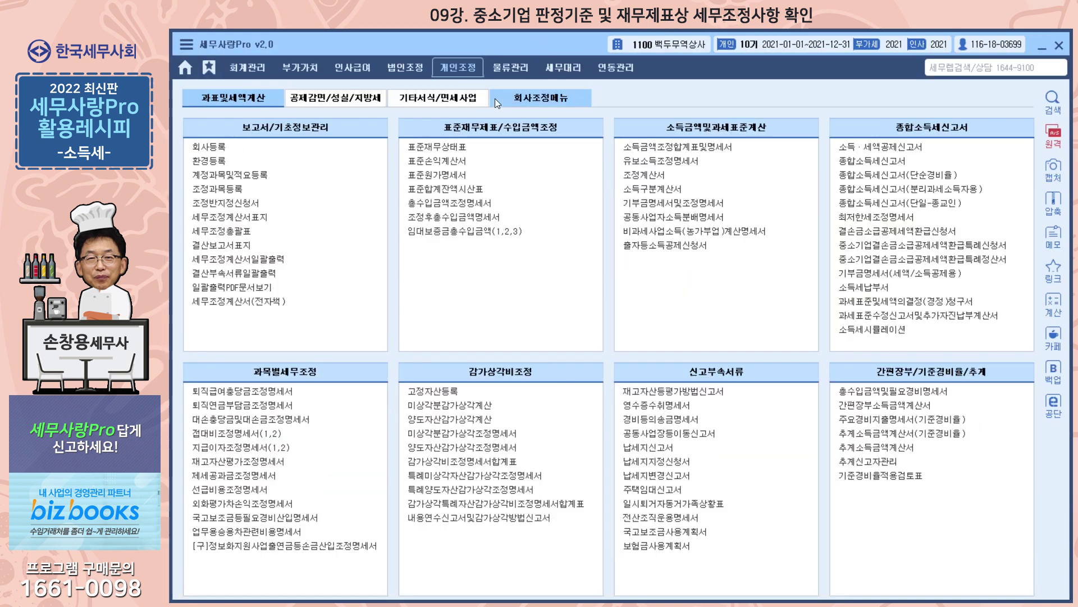
{"action": "left_click", "coordinate": [697, 150]}
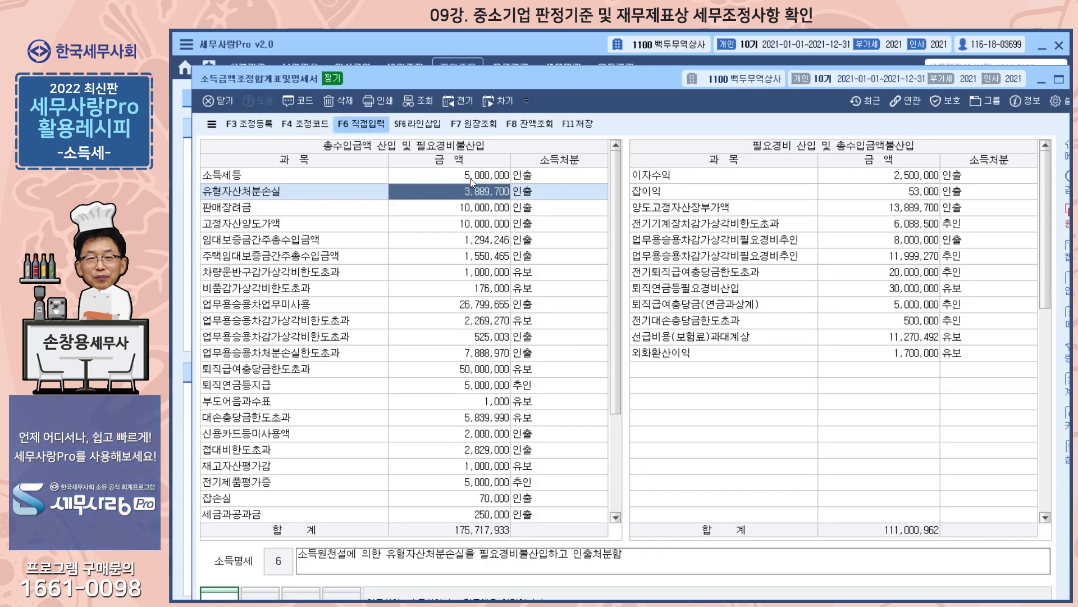
{"action": "left_click", "coordinate": [484, 176]}
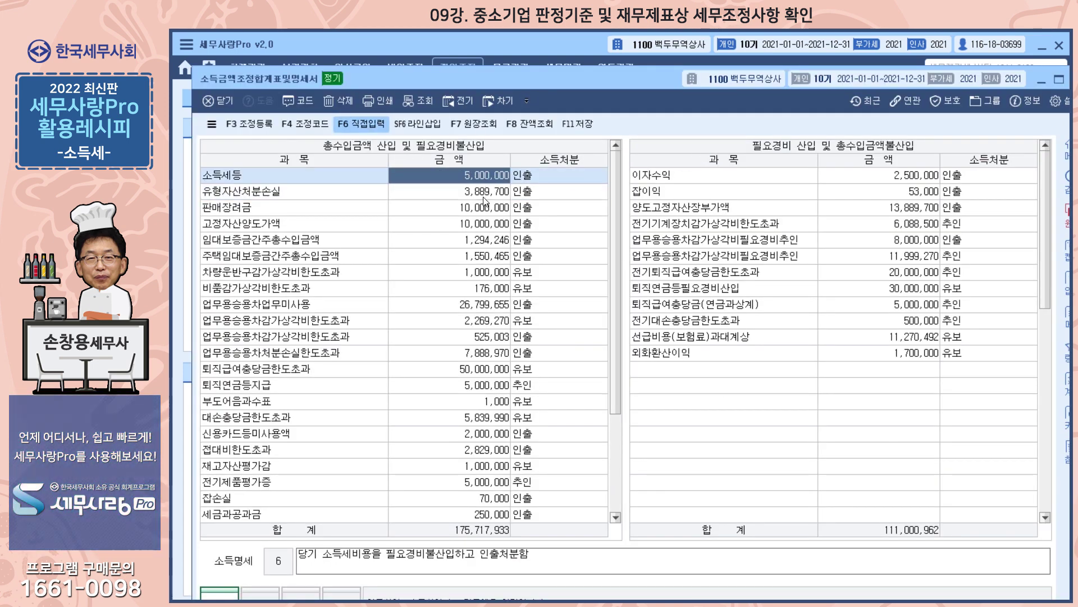
{"action": "left_click", "coordinate": [484, 191]}
{"action": "left_click", "coordinate": [745, 178]}
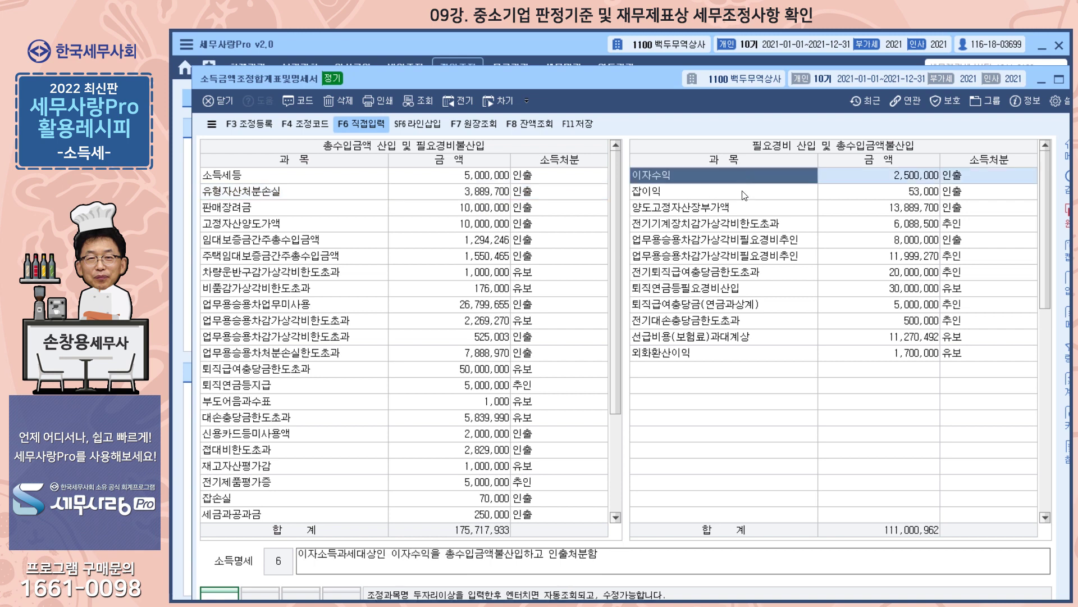
{"action": "left_click", "coordinate": [744, 194]}
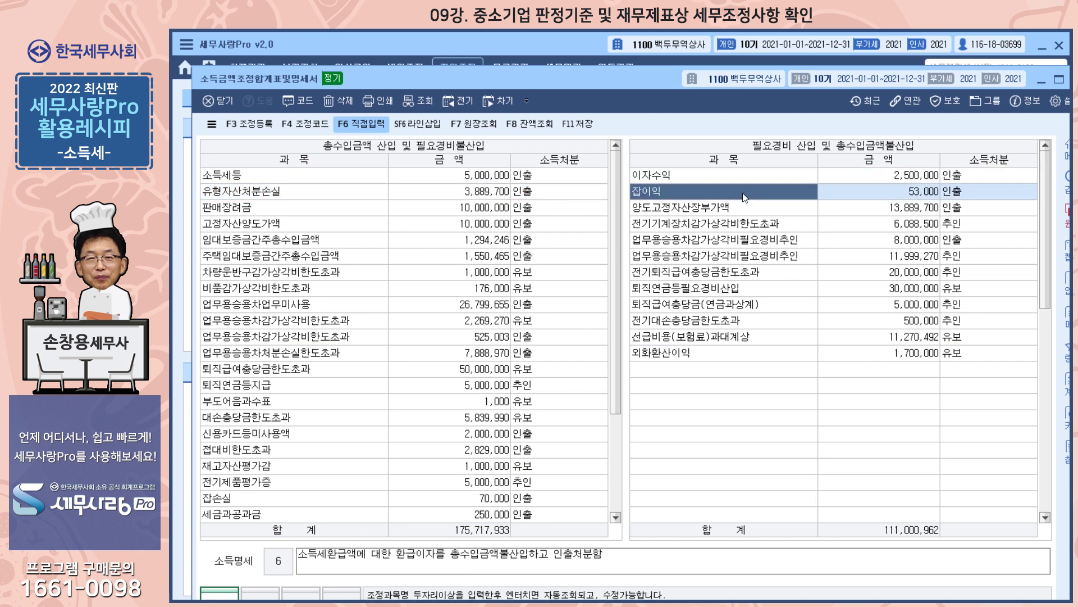